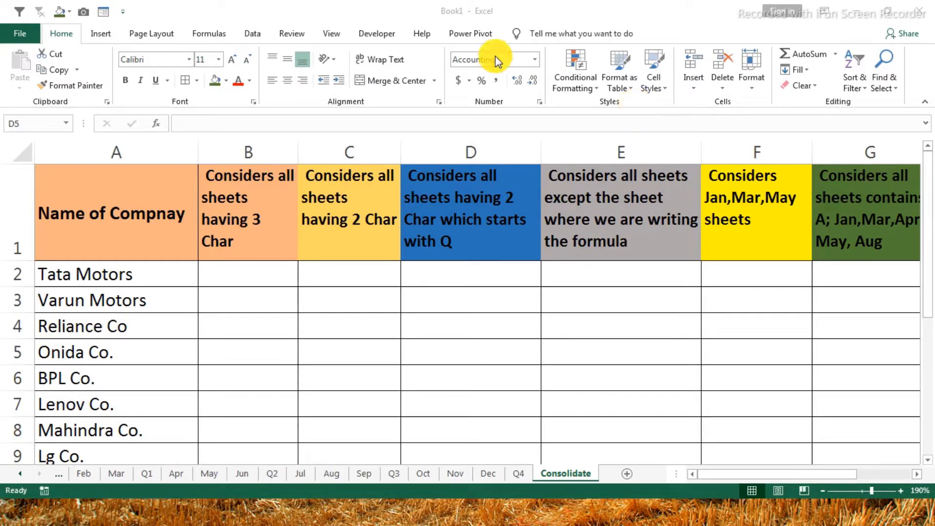
Review the company names and sales on the jan, Feb and Mar sheets and the table layouts on the Q1 and Q2 sheets
click(20, 471)
click(20, 471)
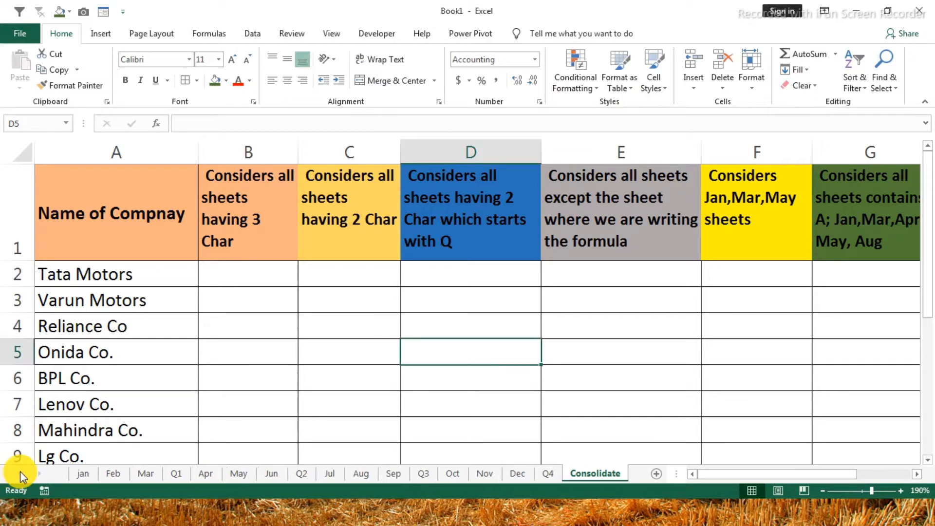
click(91, 471)
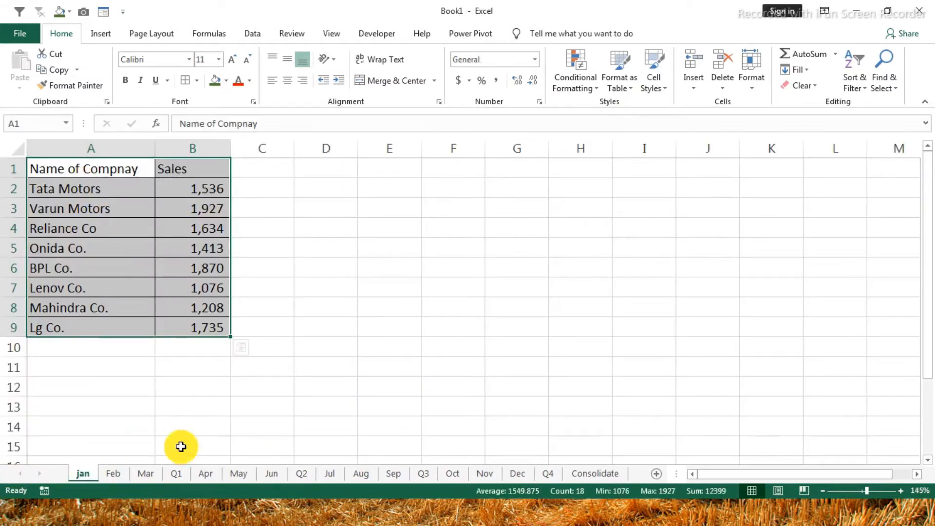
drag(72, 188, 93, 323)
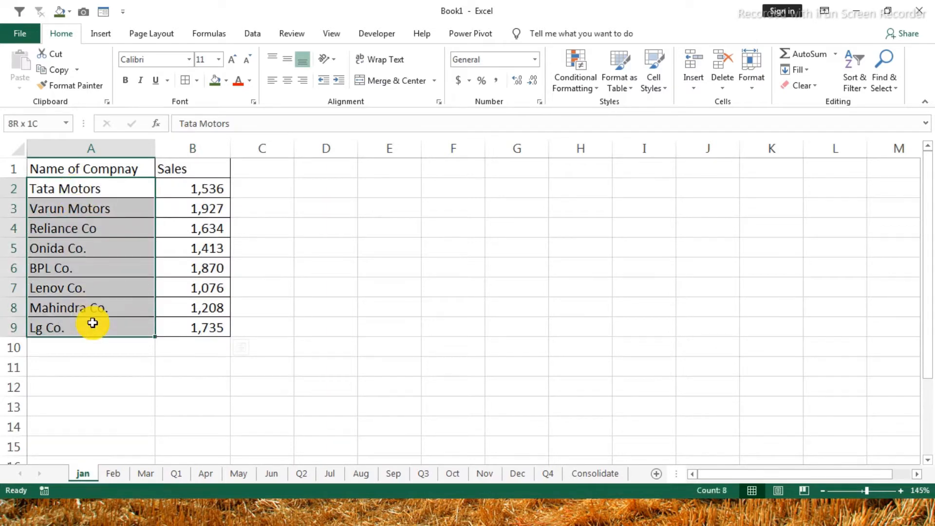
drag(187, 196, 189, 321)
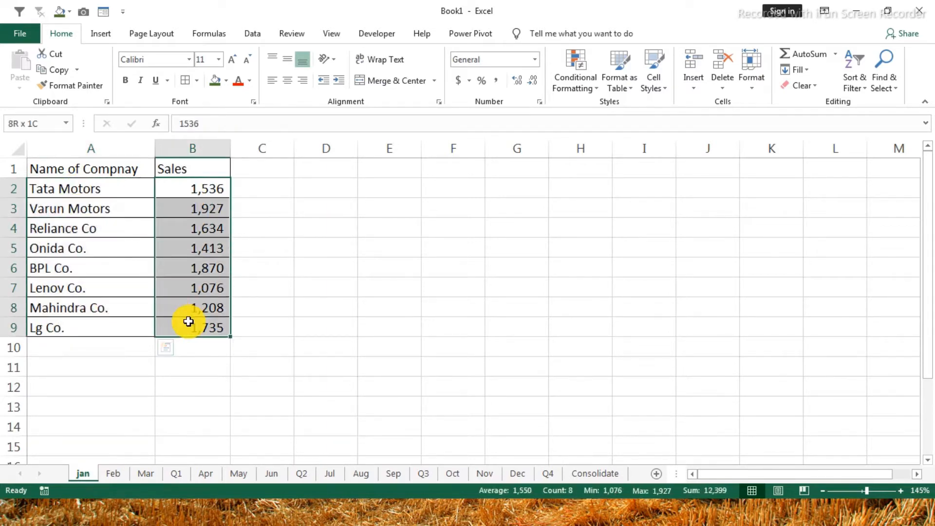
click(116, 475)
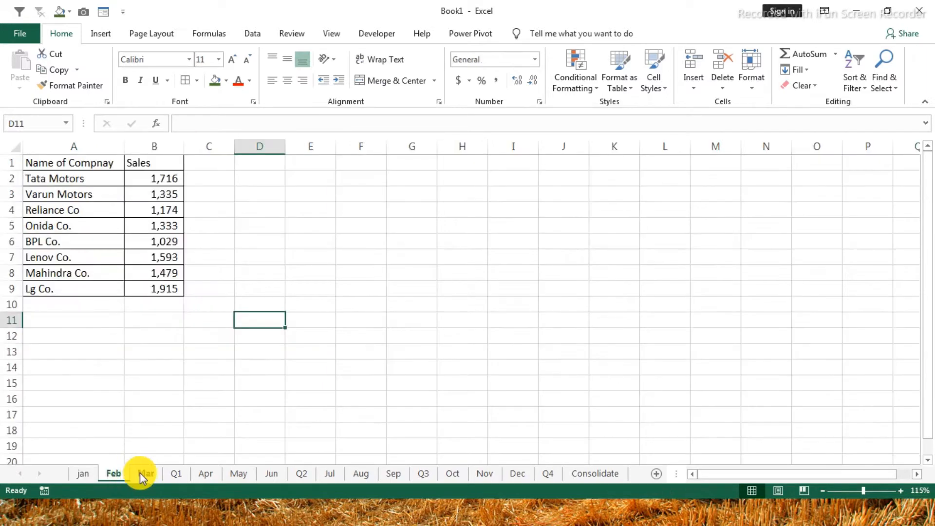
click(142, 474)
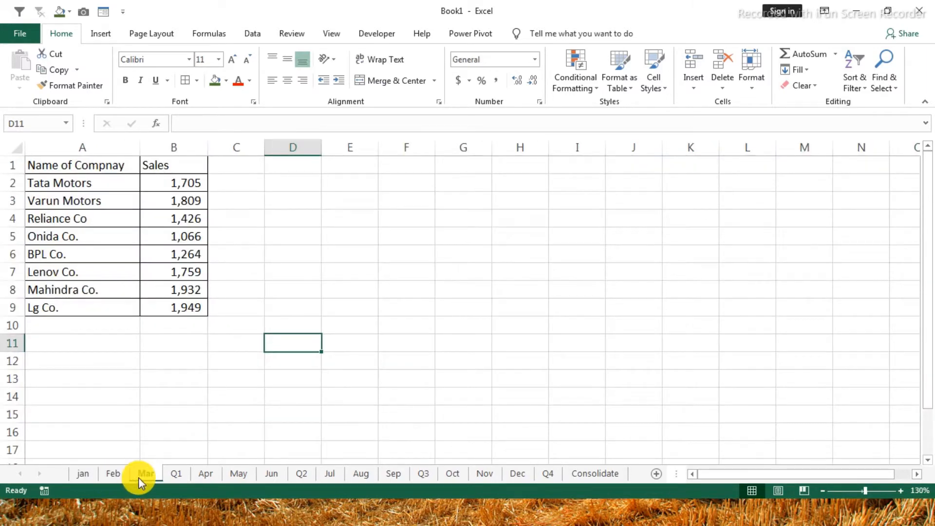
click(177, 474)
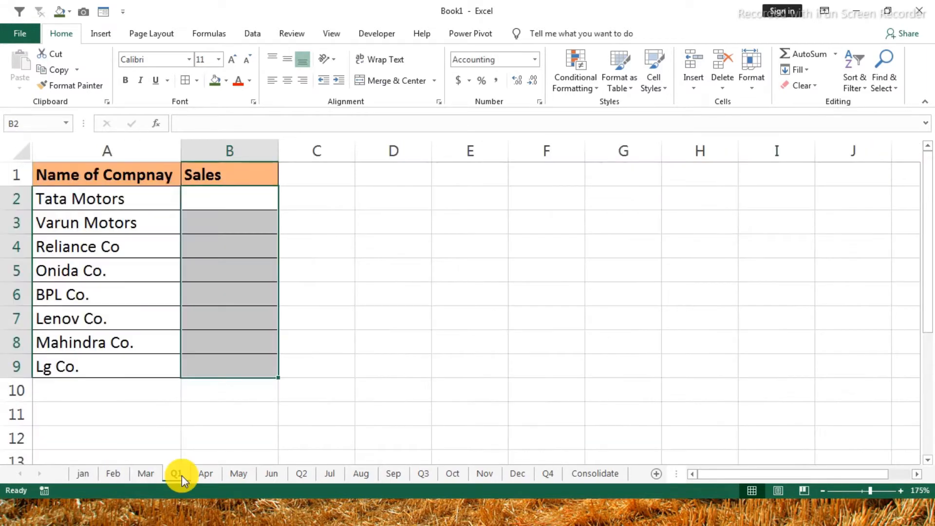
click(273, 475)
click(302, 473)
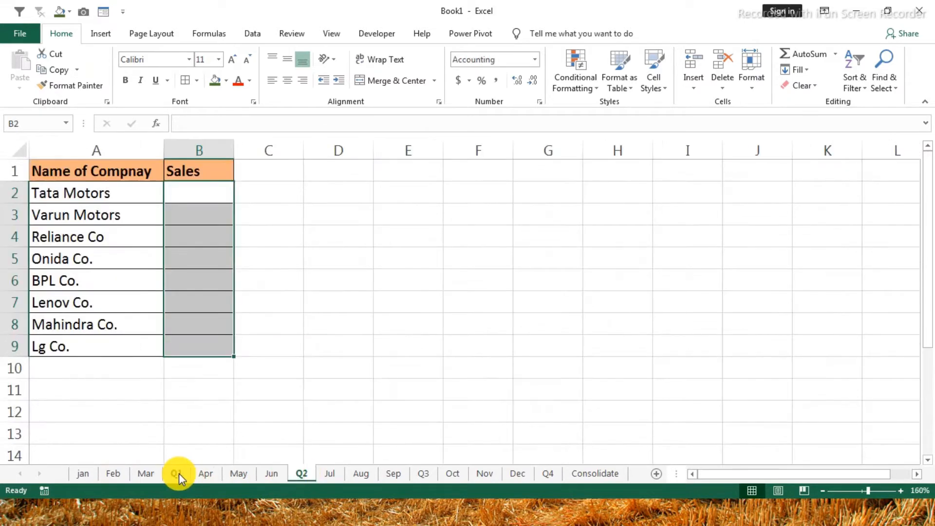
Colour the sheet tabs of Q1 and Q2 red
click(179, 473)
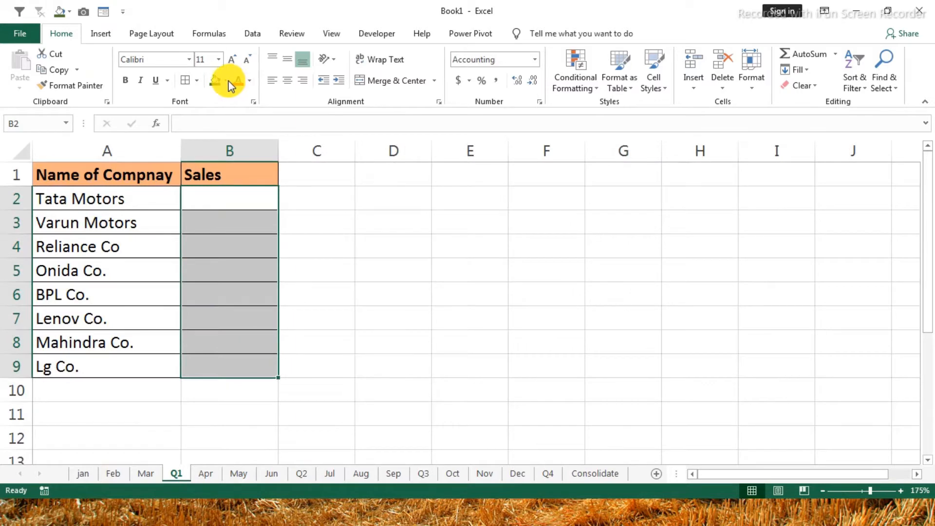
right_click(177, 472)
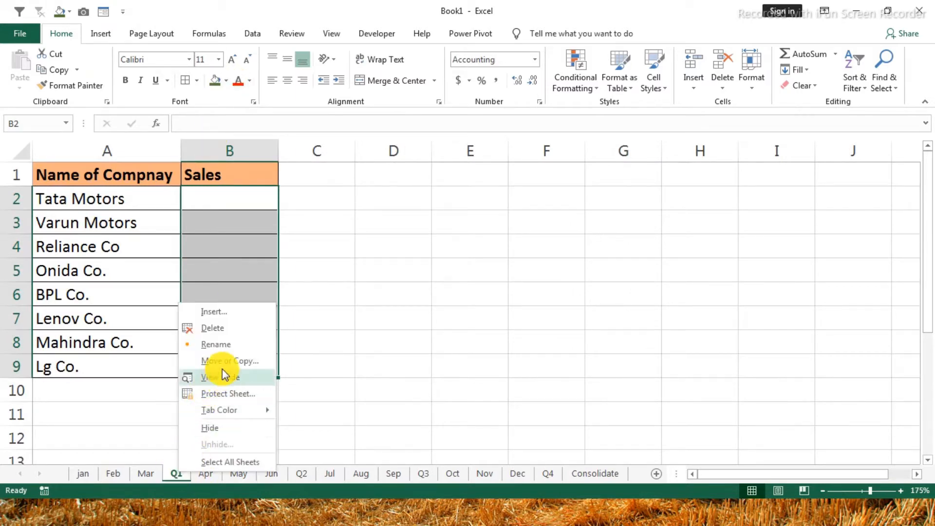
mouse_move(233, 411)
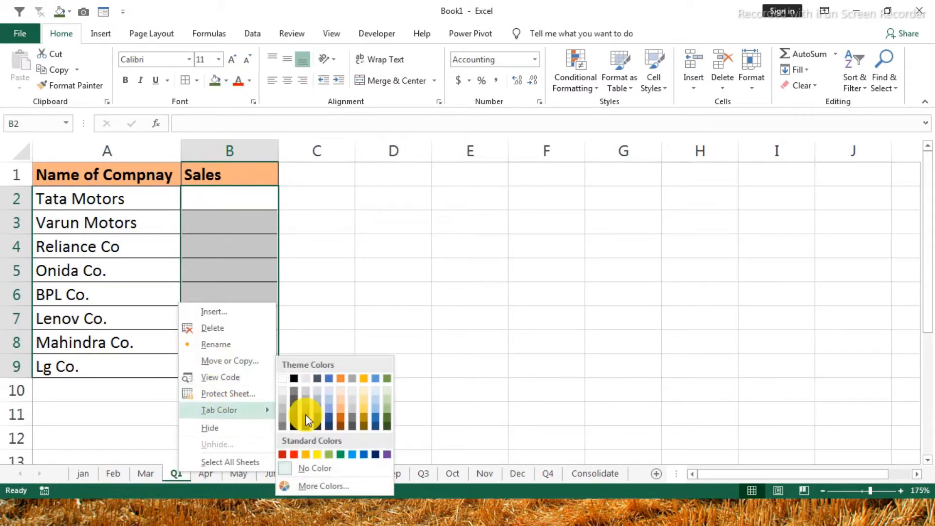
click(294, 454)
click(305, 477)
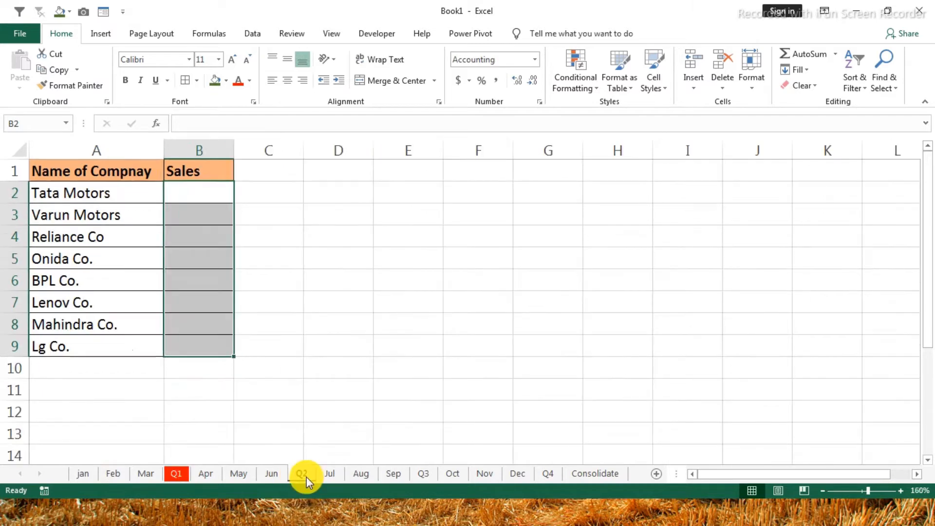
right_click(305, 475)
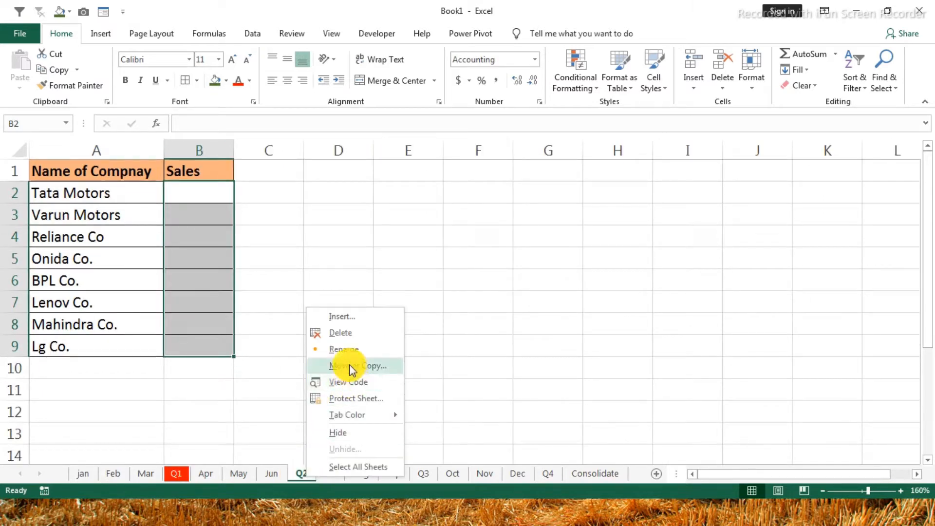
mouse_move(354, 415)
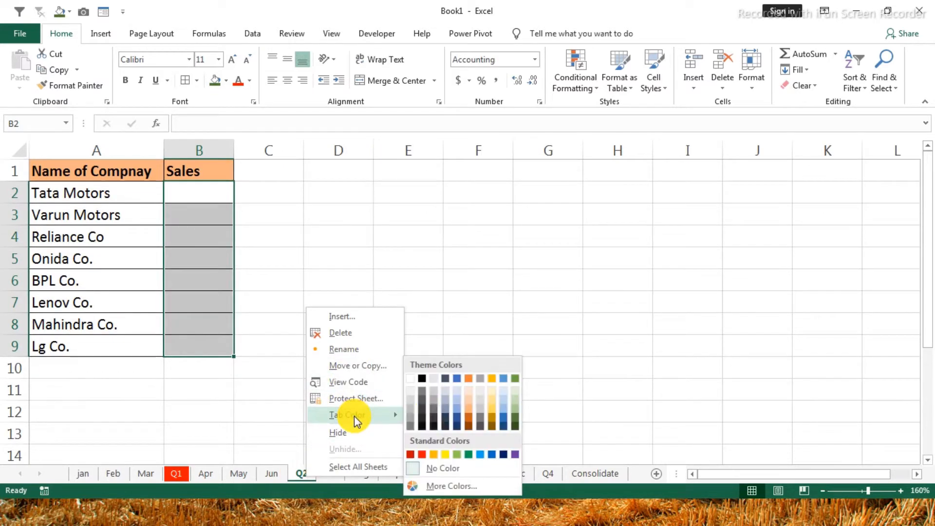
click(423, 455)
Colour the sheet tabs of Q3 and Q4 red to match the other quarter sheets
click(428, 475)
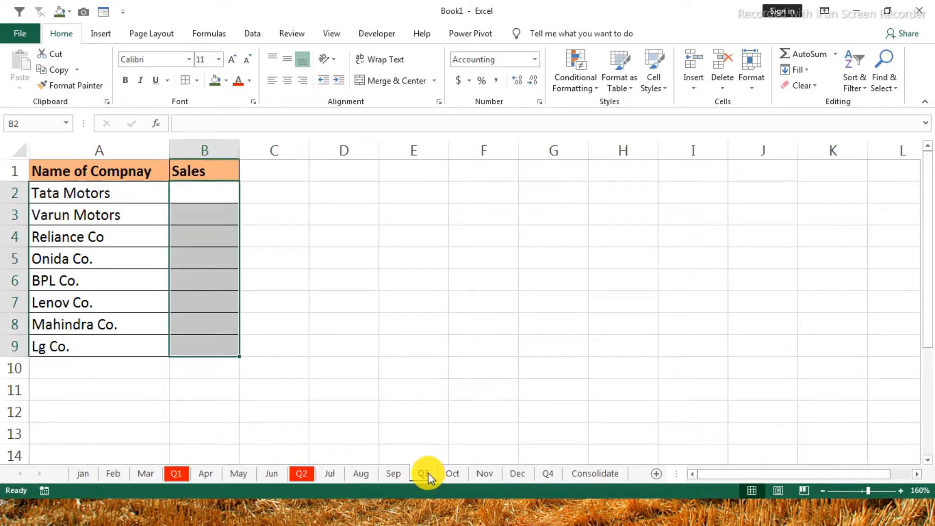
right_click(428, 472)
mouse_move(467, 414)
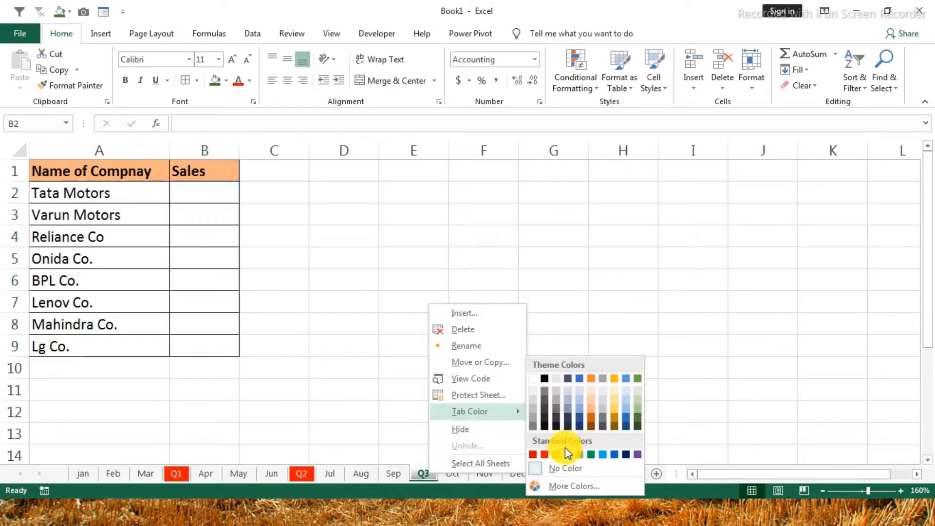
click(544, 455)
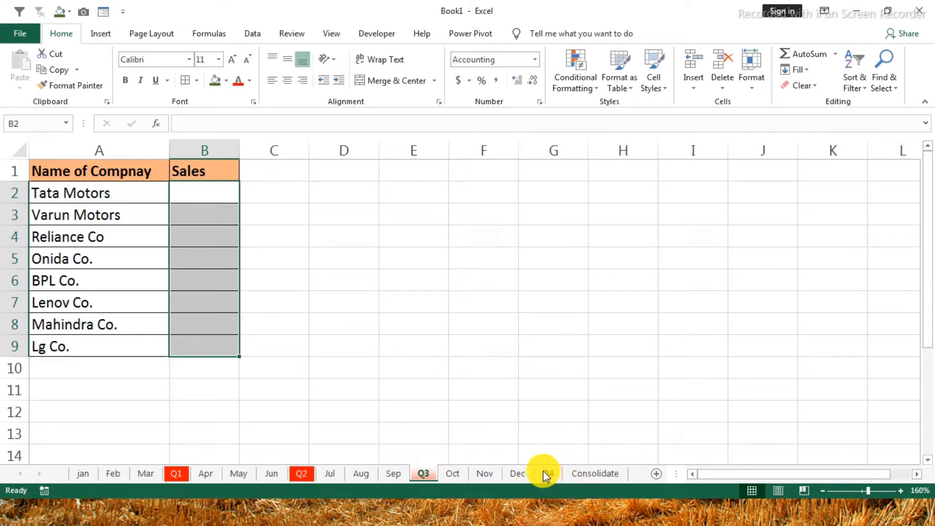
click(547, 470)
right_click(548, 473)
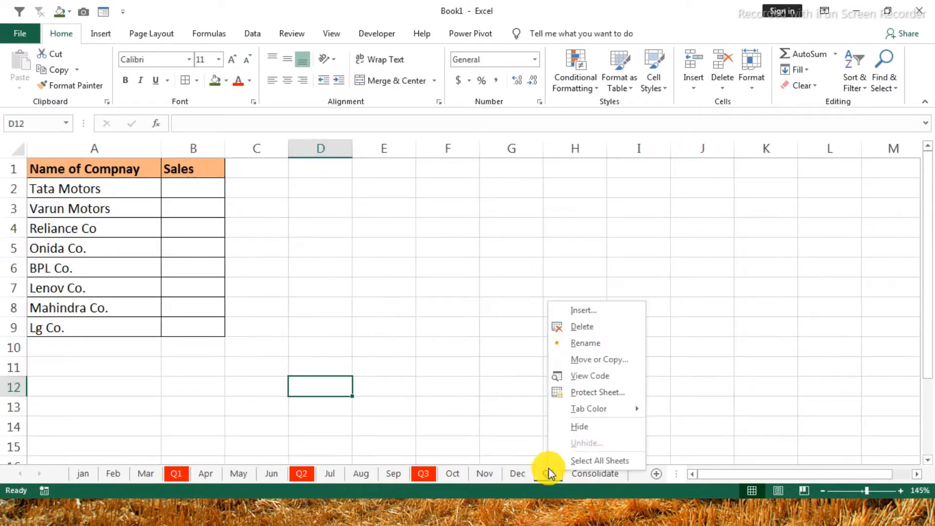
mouse_move(591, 409)
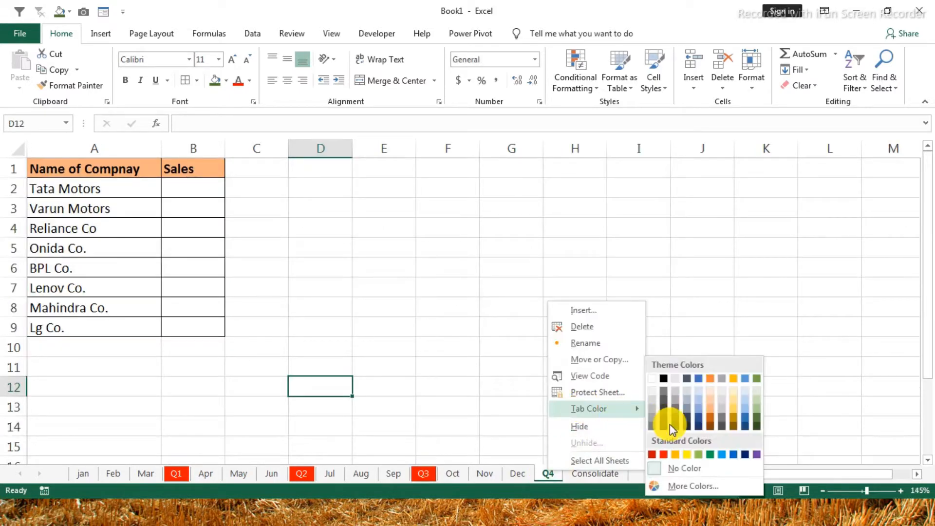
click(662, 453)
click(462, 384)
click(393, 381)
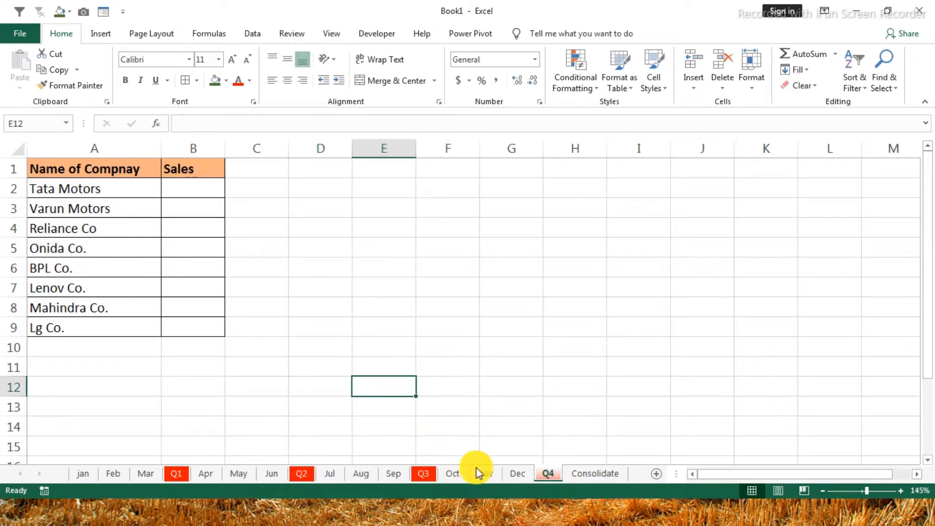
On the Q3 sheet, enter =SUM(jan!B2,Feb!B2,Mar!B2) in B2 and fill it down to B9
click(423, 473)
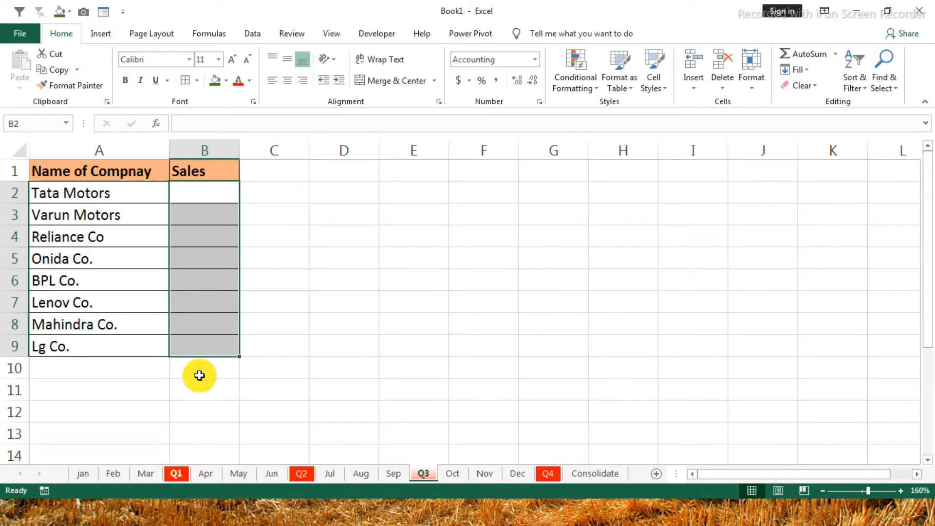
click(190, 196)
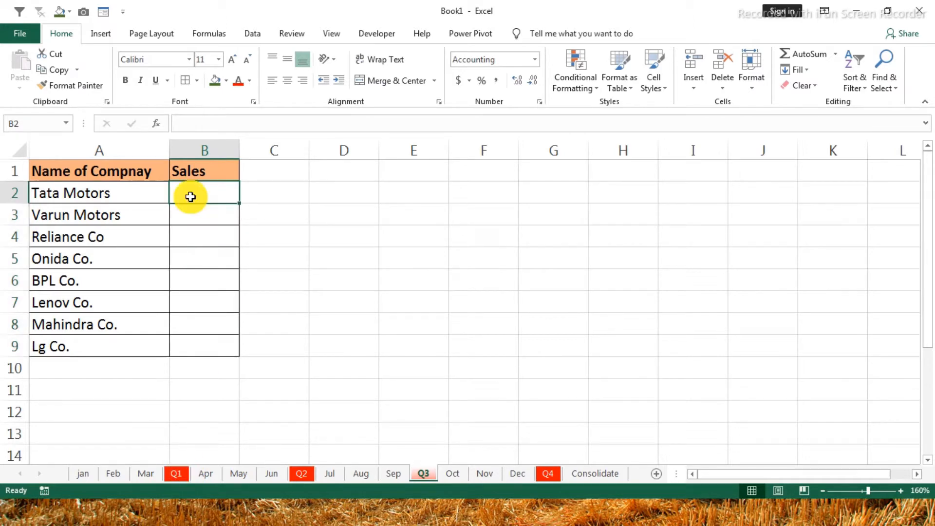
text(=SUM()
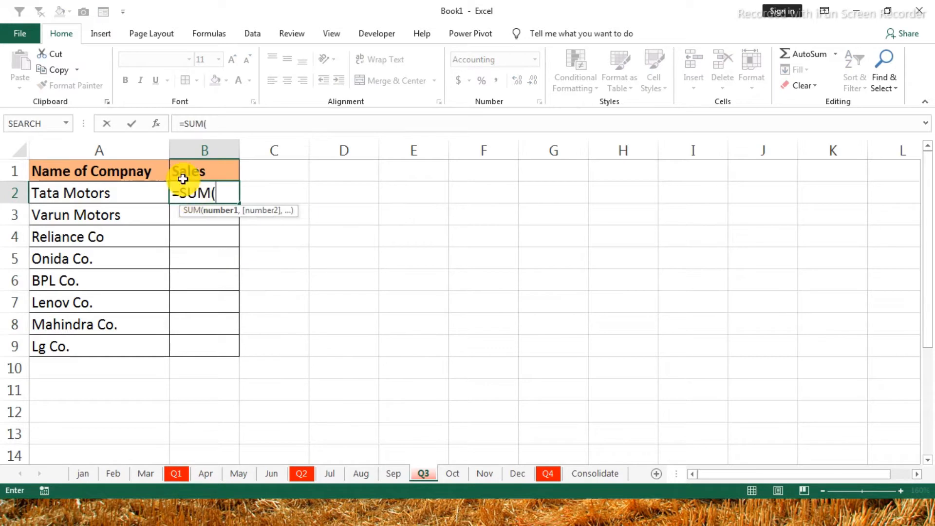
click(81, 473)
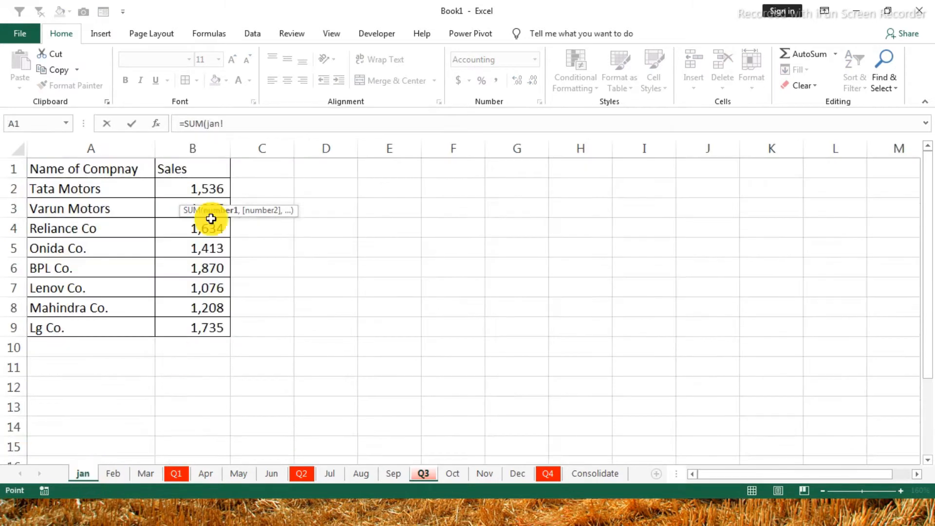
click(210, 194)
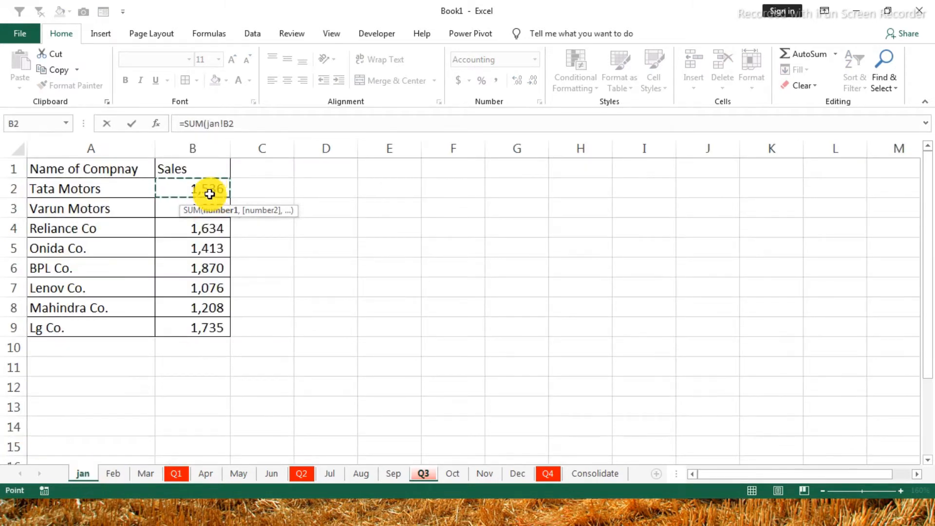
text(,)
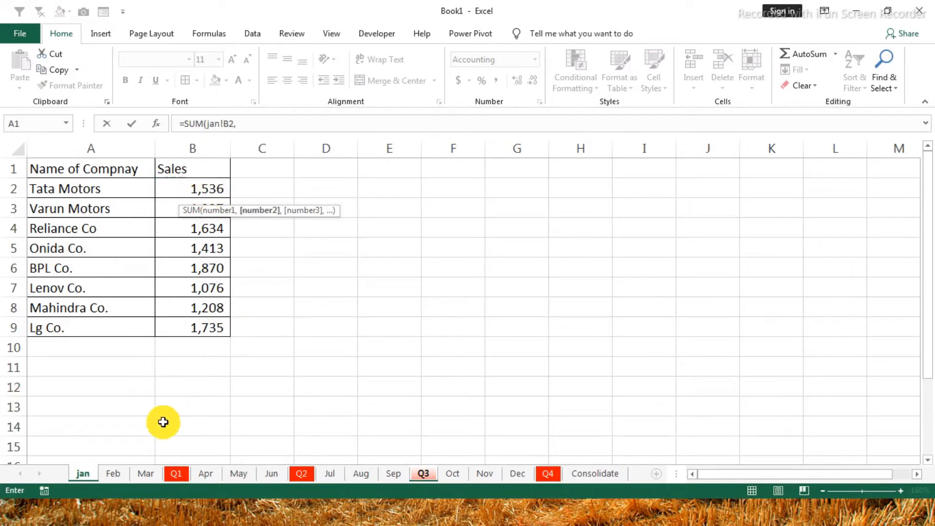
click(113, 473)
click(158, 179)
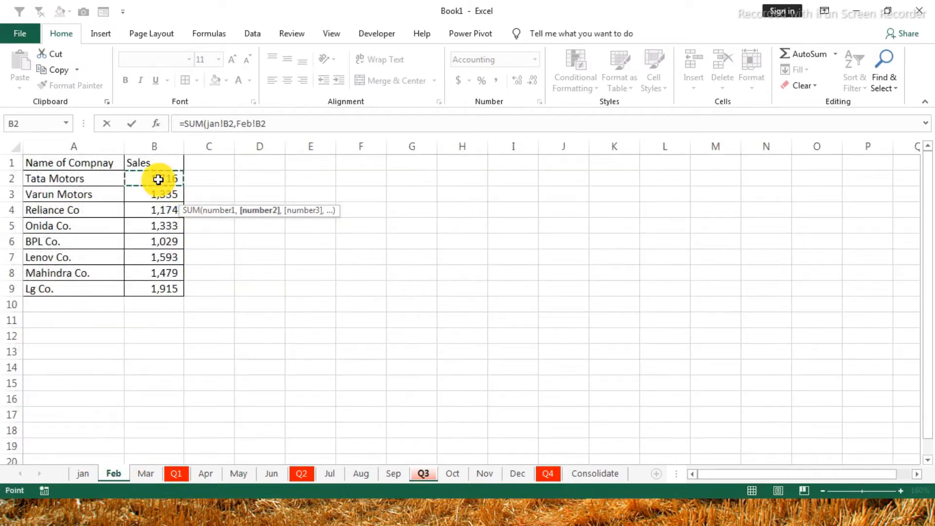
text(,)
click(145, 473)
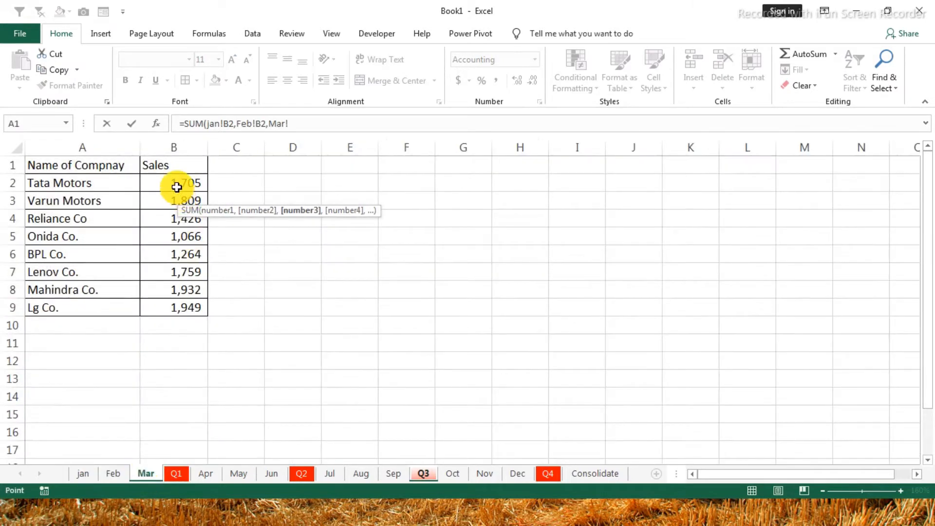
click(176, 187)
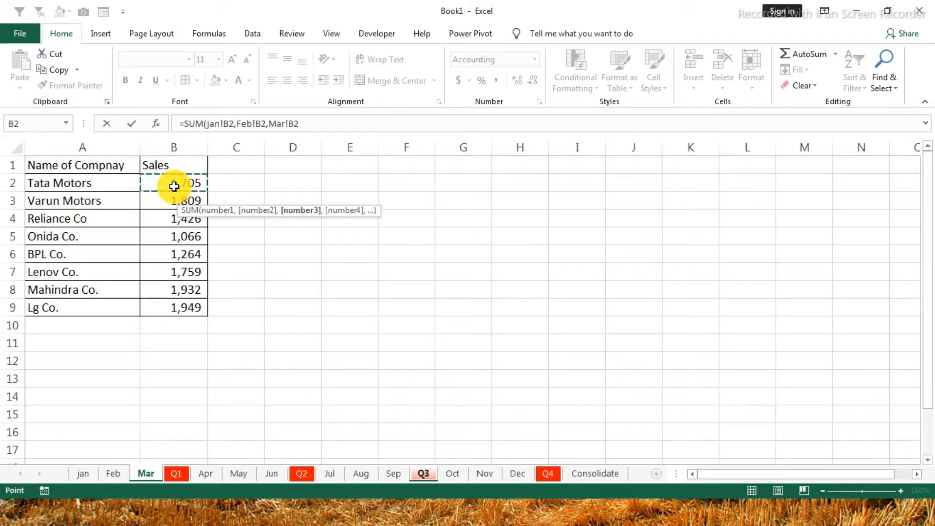
key(Return)
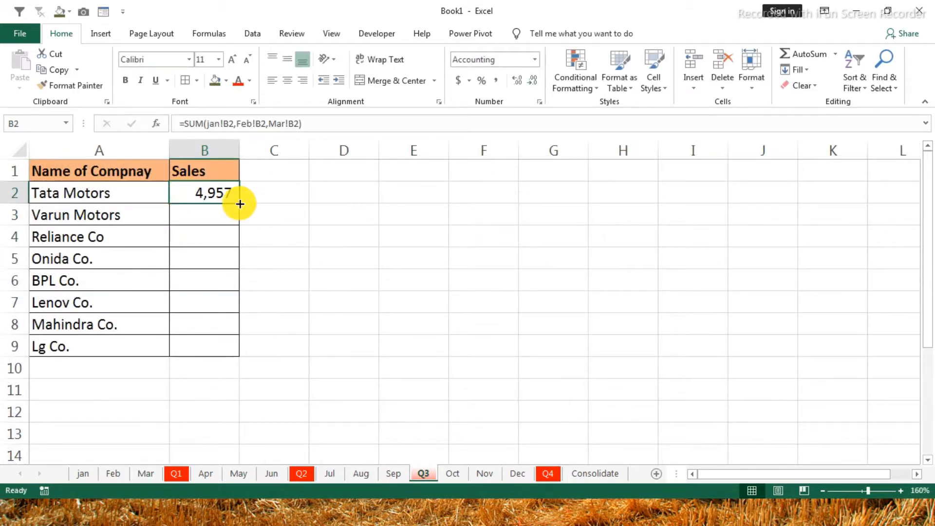
drag(240, 204, 211, 349)
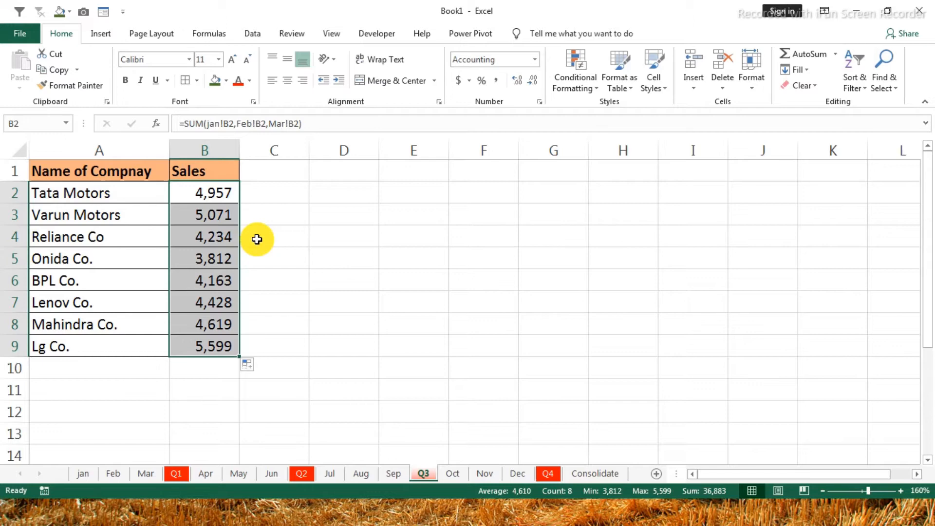
On the Q3 sheet, enter =SUM('jan:Mar'!B2) in C2 and fill it down to C9
click(269, 193)
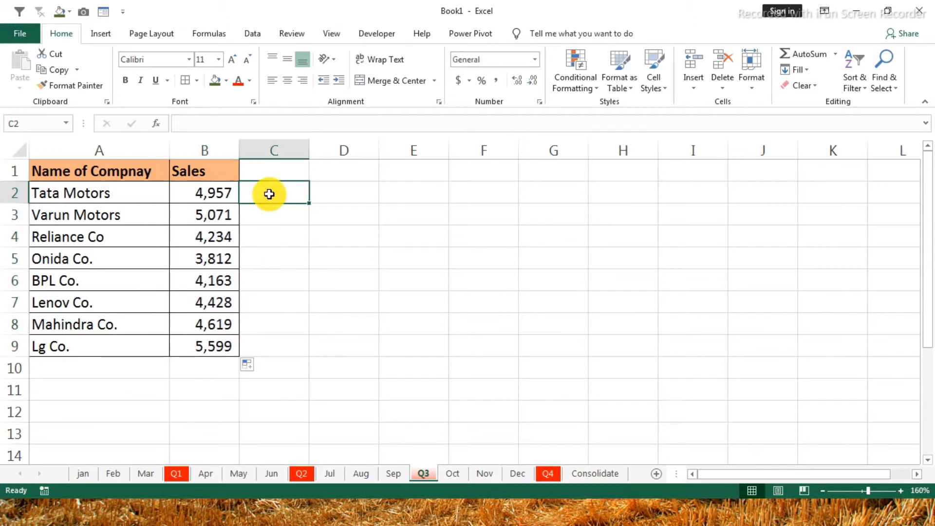
text(=SUM()
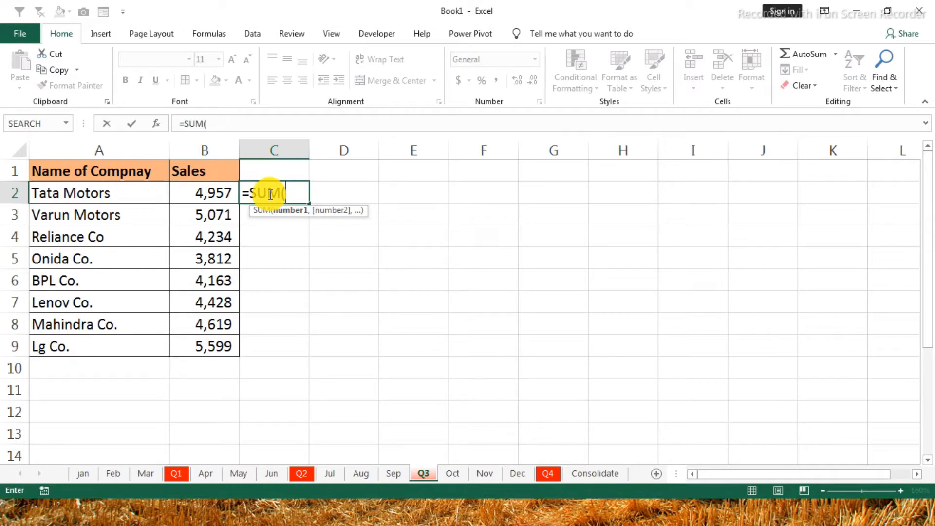
text('jna)
key(BackSpace)
key(BackSpace)
text(an:Mar)
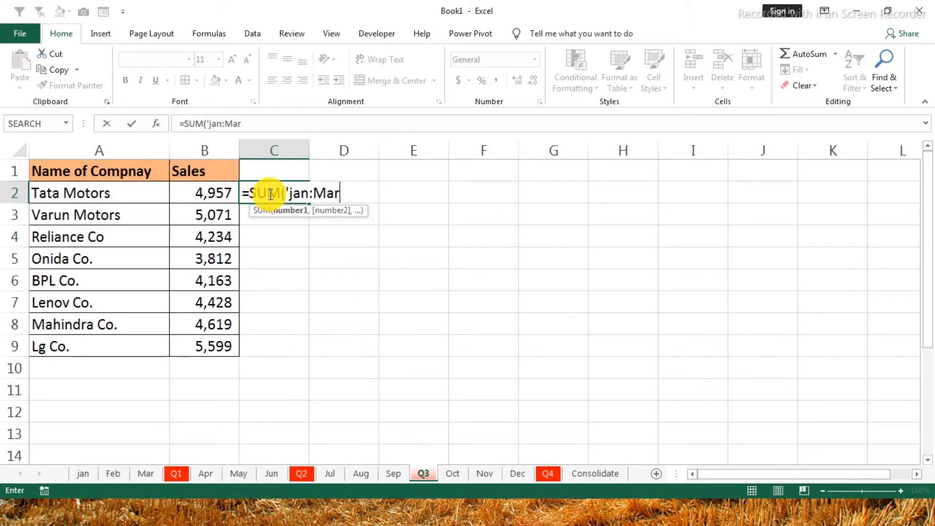
text('!B2)
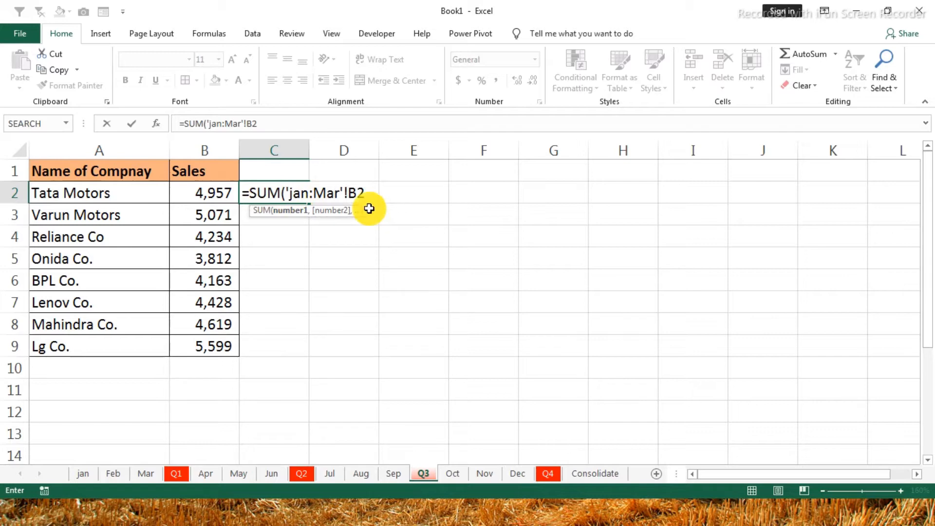
text())
key(Return)
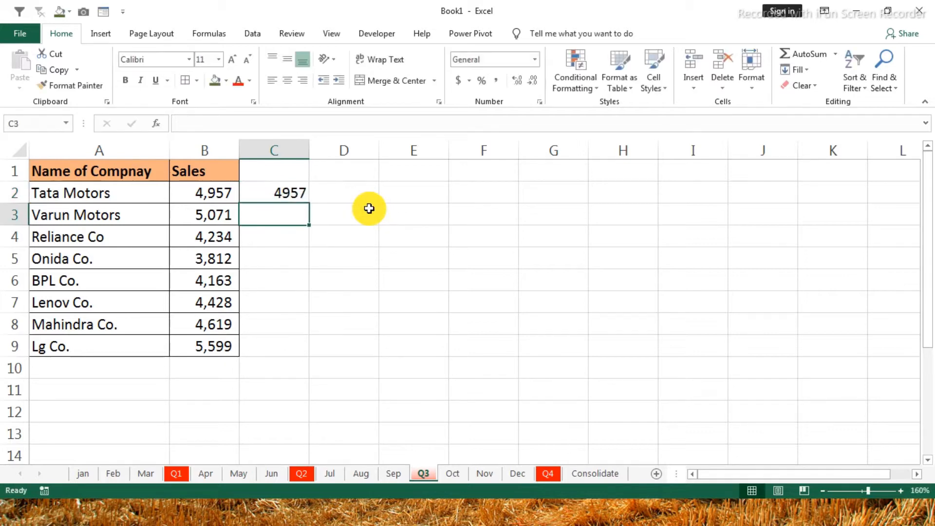
key(Up)
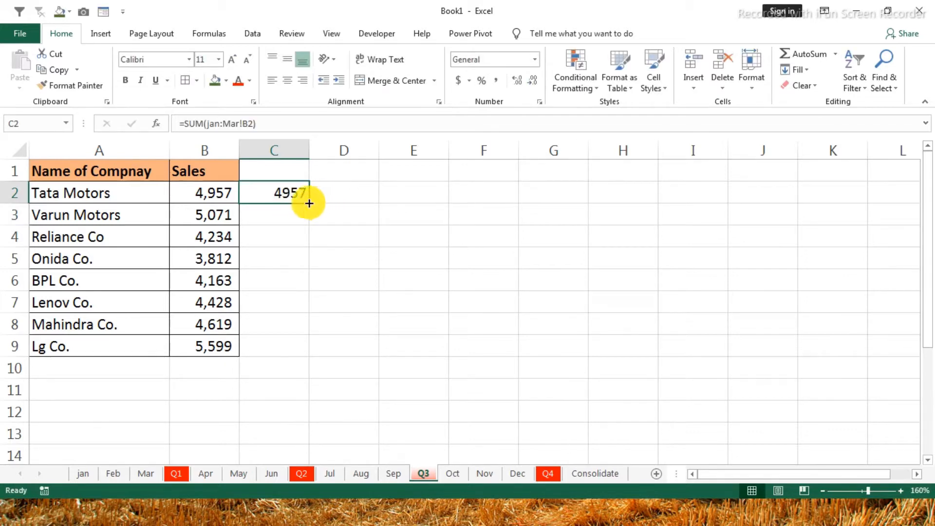
drag(308, 202, 302, 352)
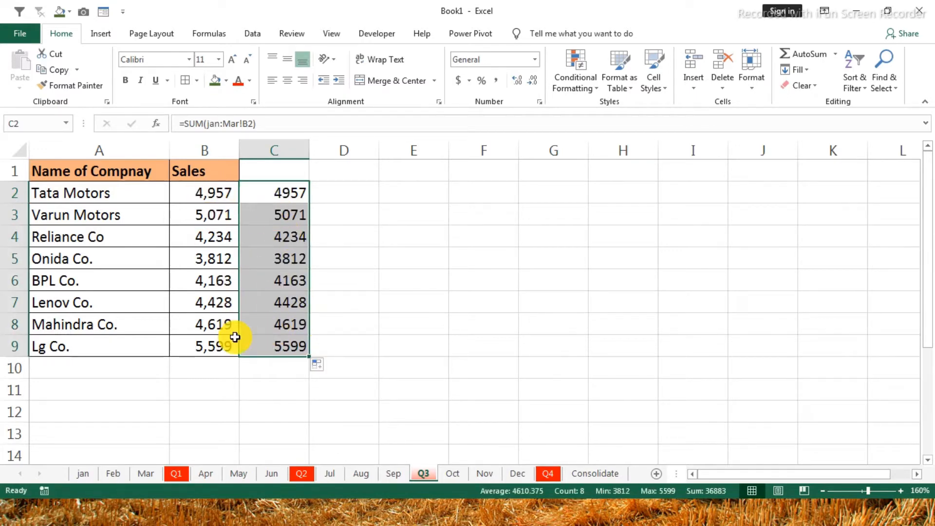
Clear the formulas in B2:C9 on the Q3 sheet and enter =SUM('jan:Mar'!B2) in B2
drag(198, 194, 287, 344)
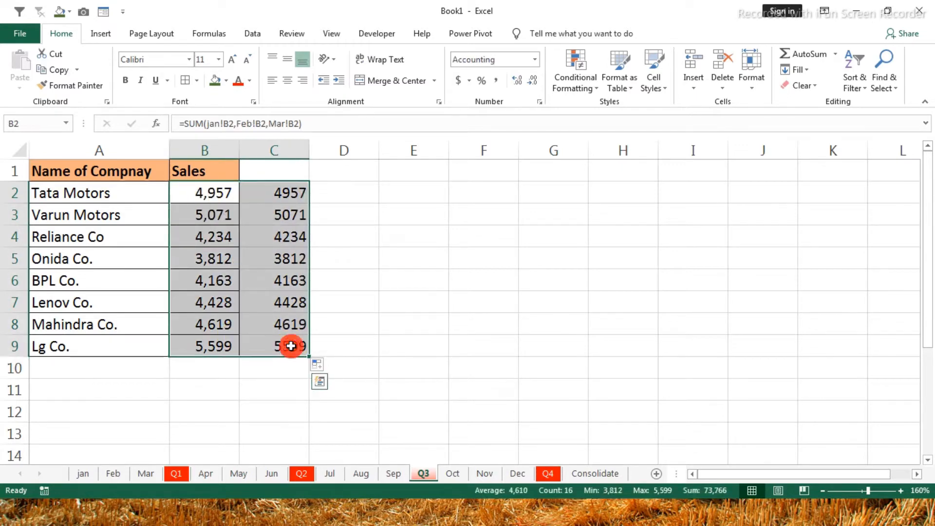
key(Delete)
click(207, 191)
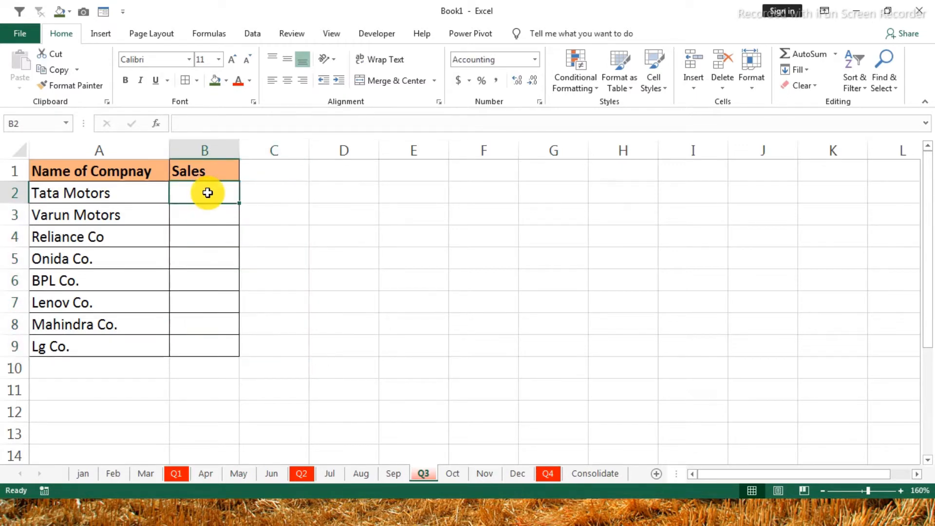
text(=SUM()
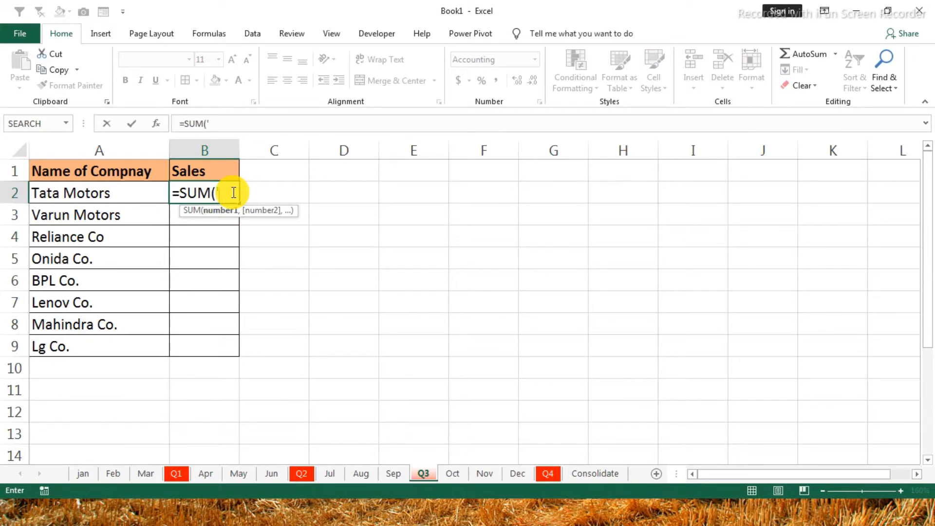
text(jan:Mar'!B2)
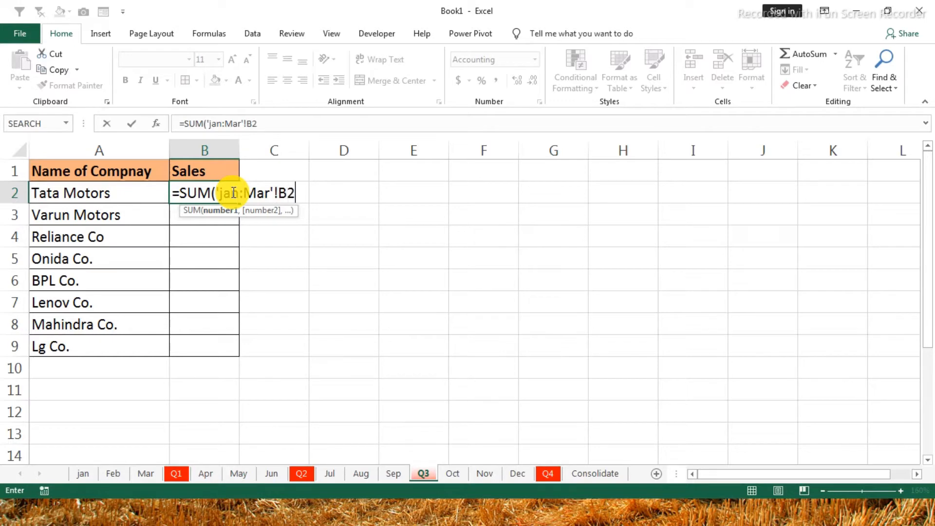
text())
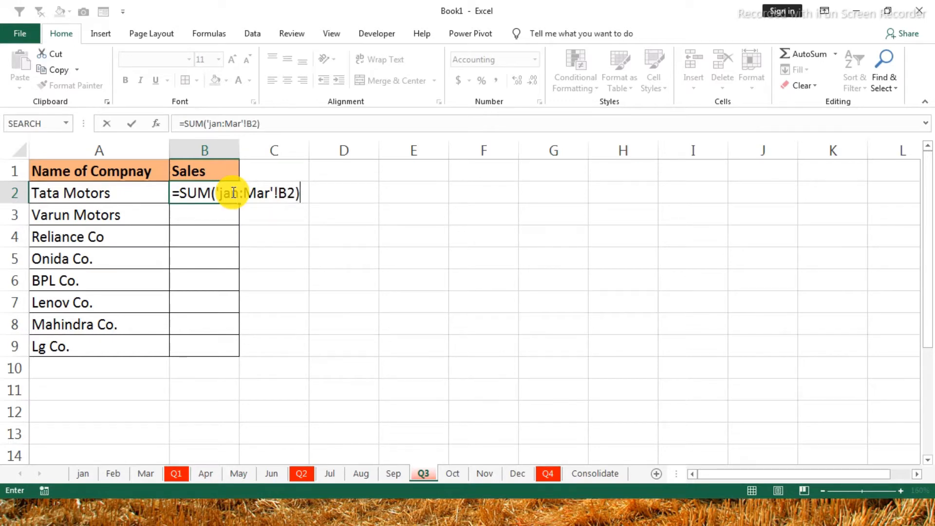
key(Return)
Fill the jan-to-Mar SUM formula from B2 down to B9 on the Q3 sheet
click(232, 193)
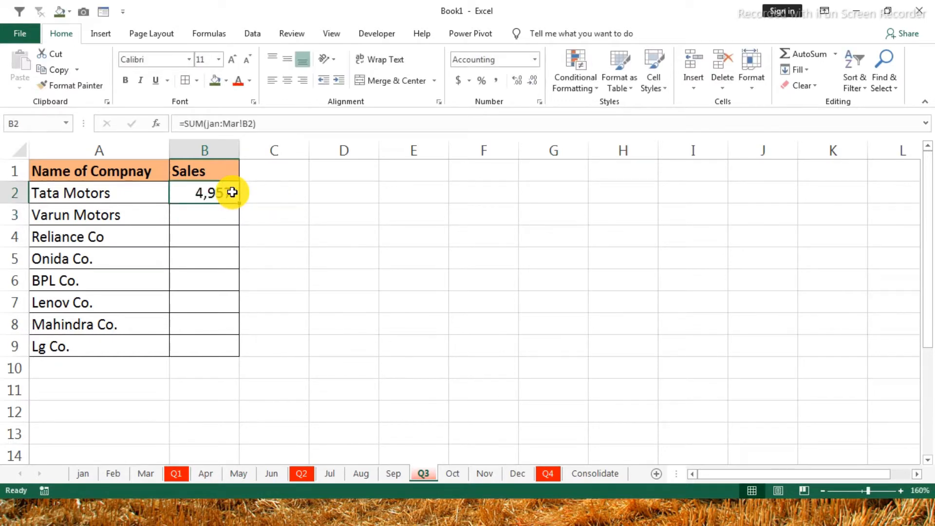
key(shift+Down)
key(shift+Down)
key(shift+Down)
key(shift+Down)
key(shift+Down)
key(shift+Down)
key(shift+Down)
key(ctrl+d)
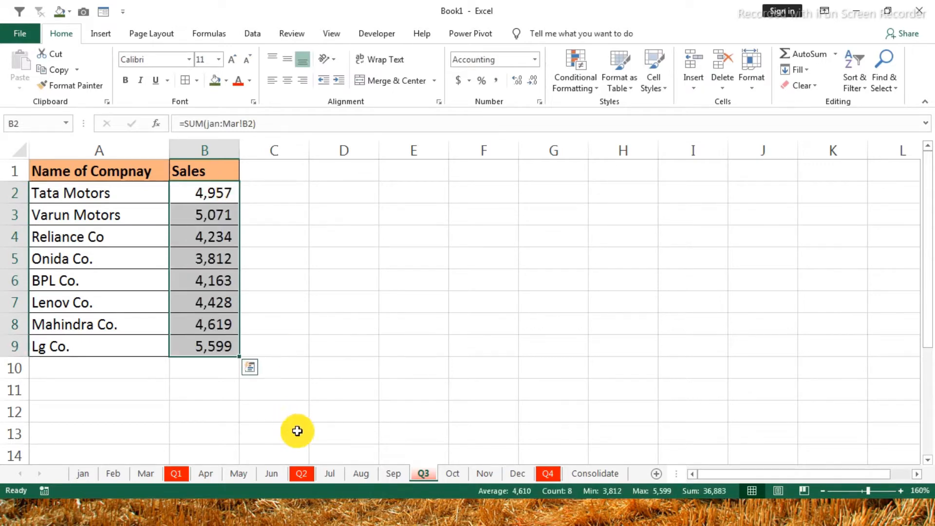
On the Q2 sheet, enter =SUM('apr:jun'!b2) in B2 to total Tata Motors' sales
click(302, 473)
click(200, 195)
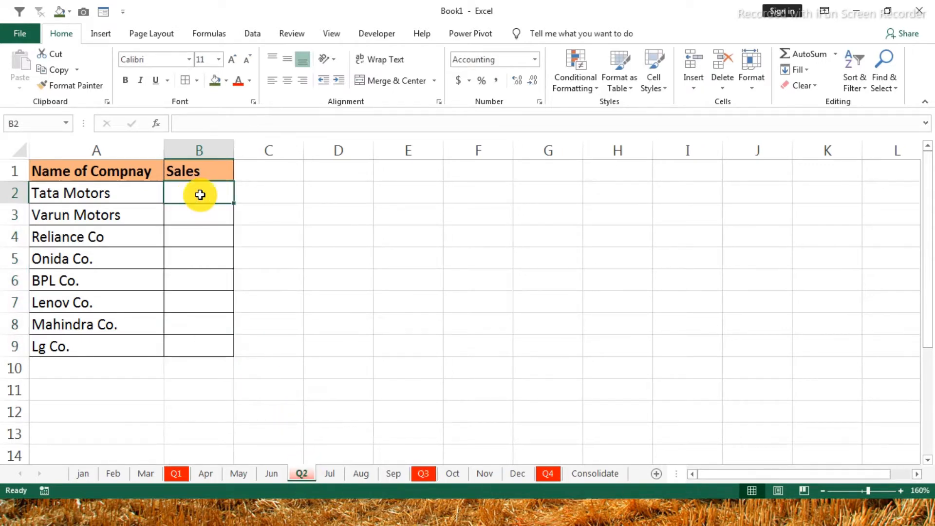
text(=SUM()
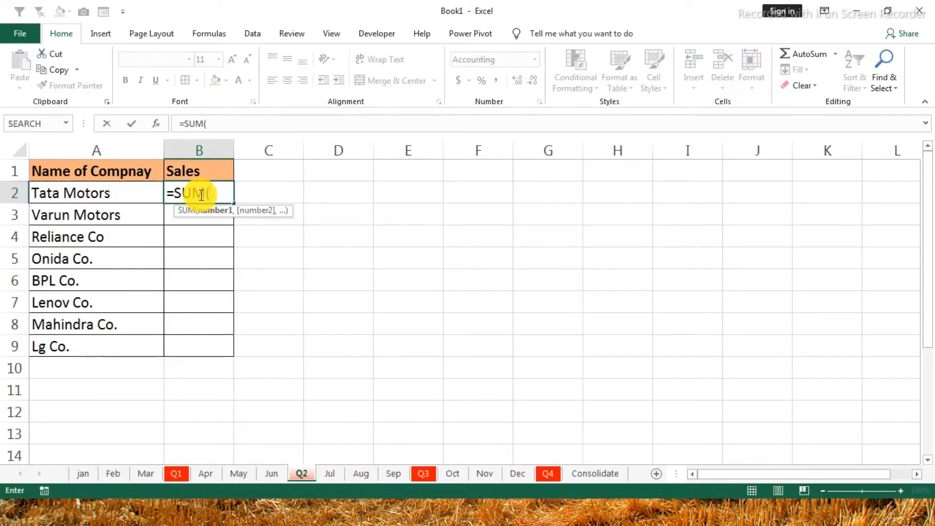
text('apr:-jun)
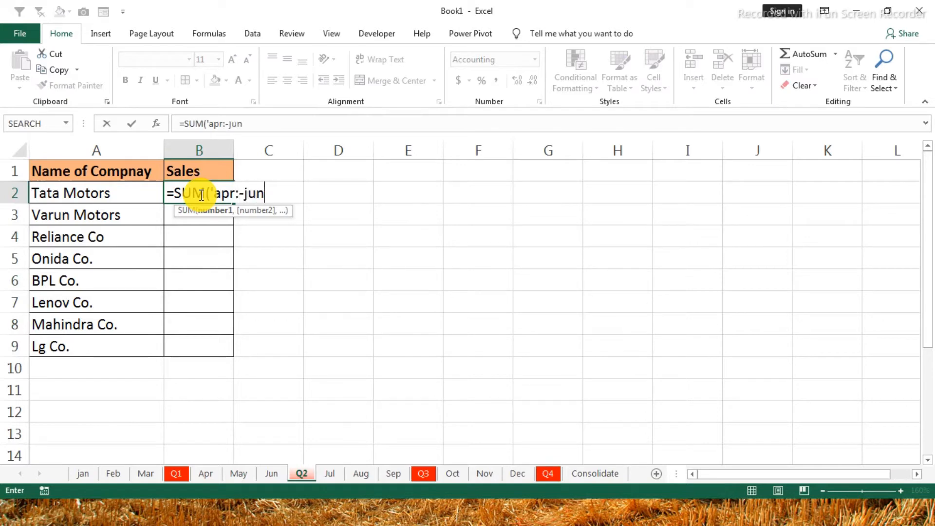
key(BackSpace)
key(BackSpace)
key(BackSpace)
key(BackSpace)
text(jun')
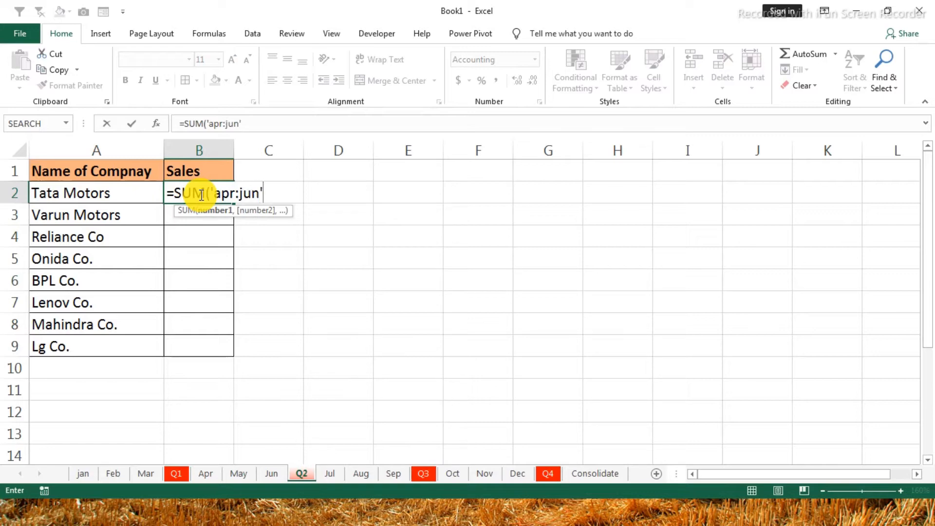
text(!b2))
key(Return)
Fill the apr-to-jun SUM formula from B2 down to B9 on the Q2 sheet
key(Up)
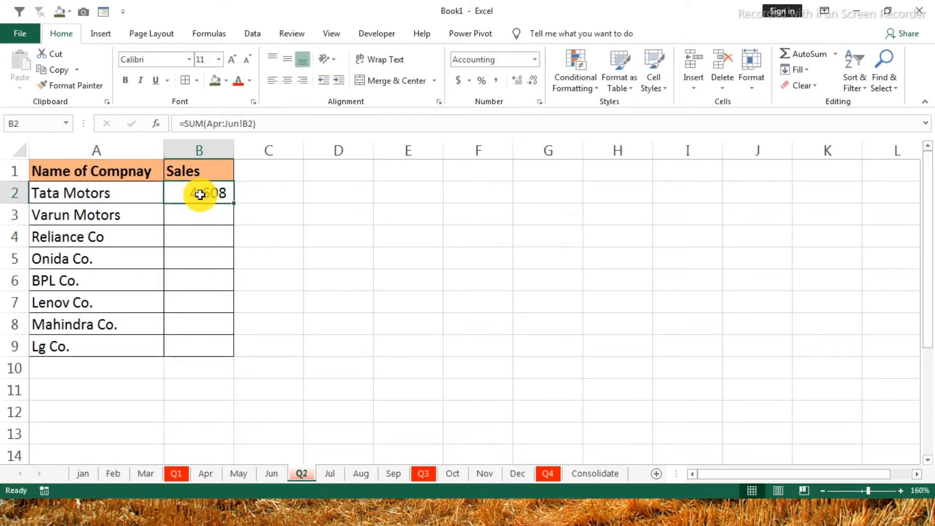
key(shift+Down)
key(shift+Down)
key(shift+Down)
key(shift+Down)
key(shift+Down)
key(shift+Down)
key(shift+Down)
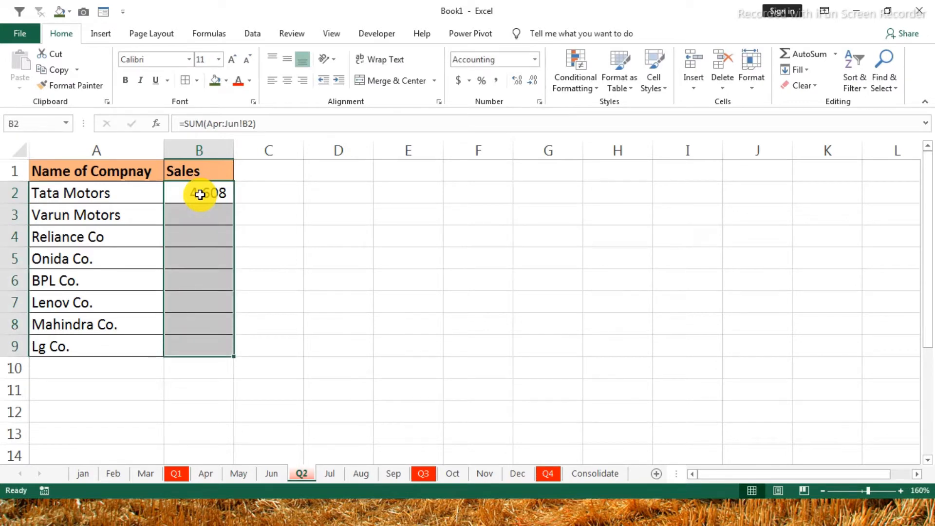
key(ctrl+d)
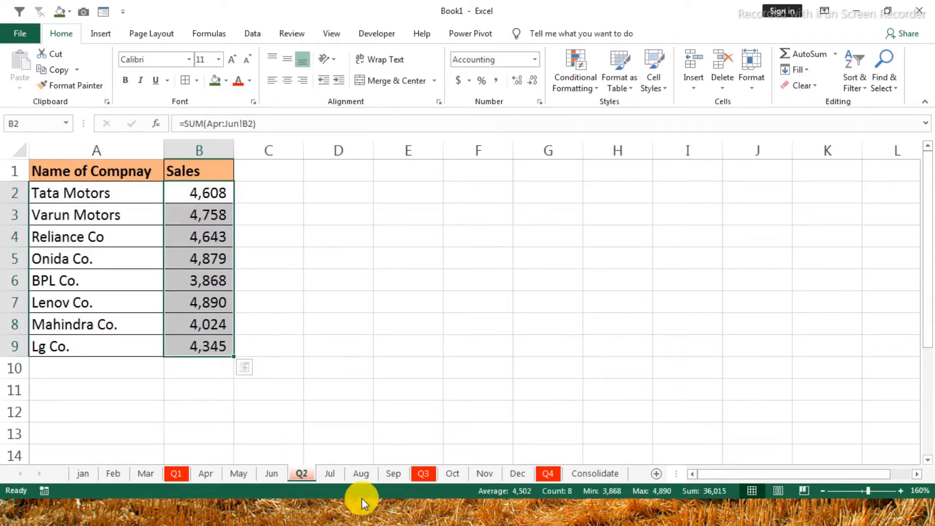
Check the Q3 and Q2 sheets against each other and clear the jan-to-Mar formulas from B2:B9 on Q3
click(423, 474)
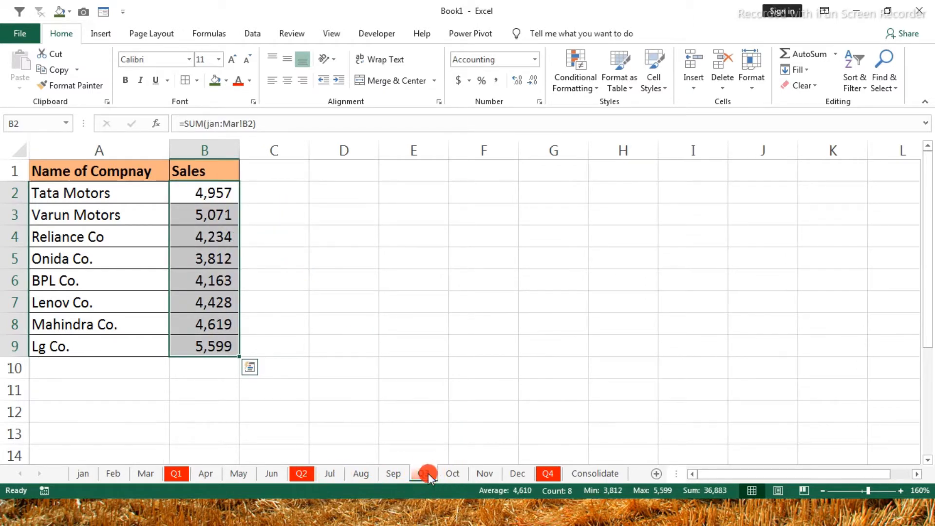
click(305, 472)
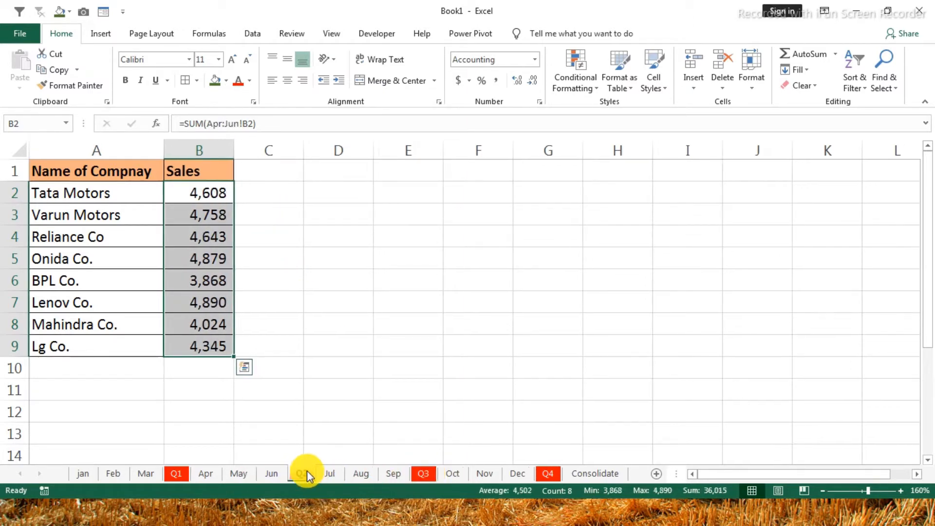
click(432, 472)
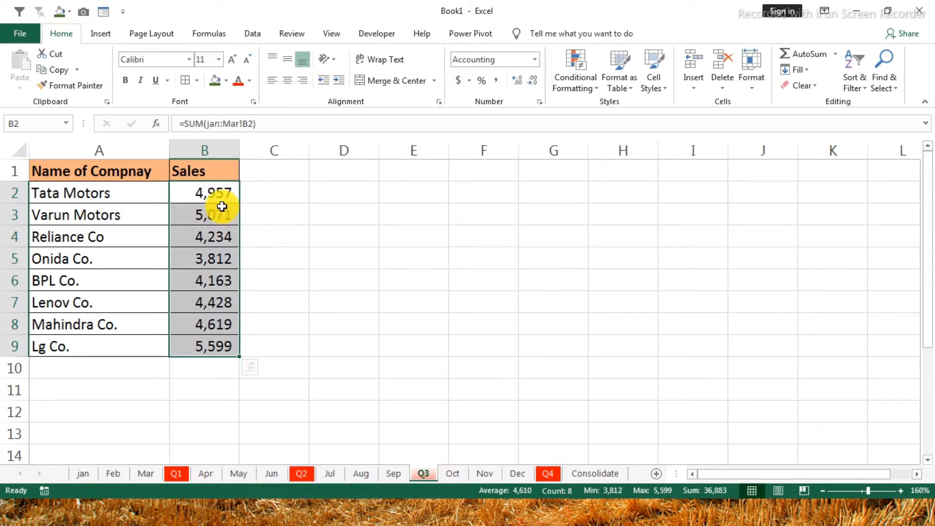
key(Delete)
key(Up)
key(Down)
On the Q3 sheet, enter =SUM('jul:sep'!b2) in B2 and fill it down to B9
text(=)
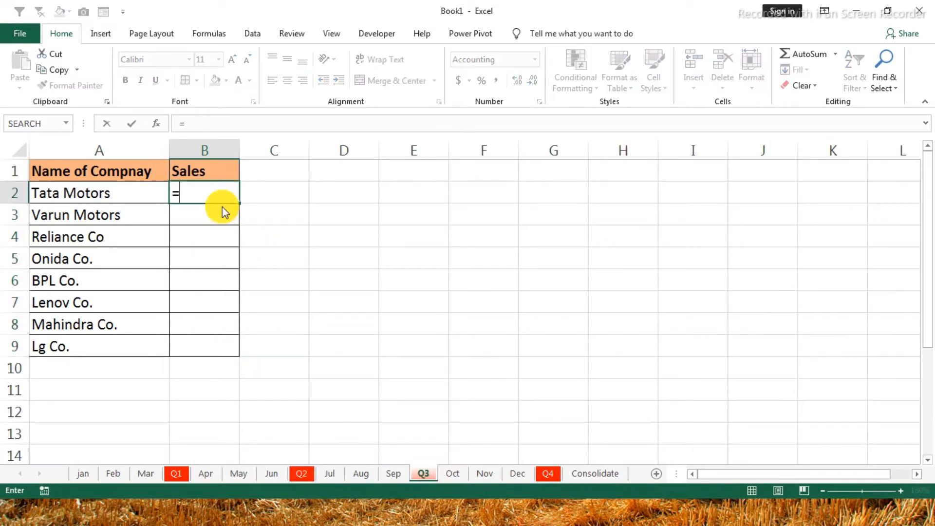
text(SUM()
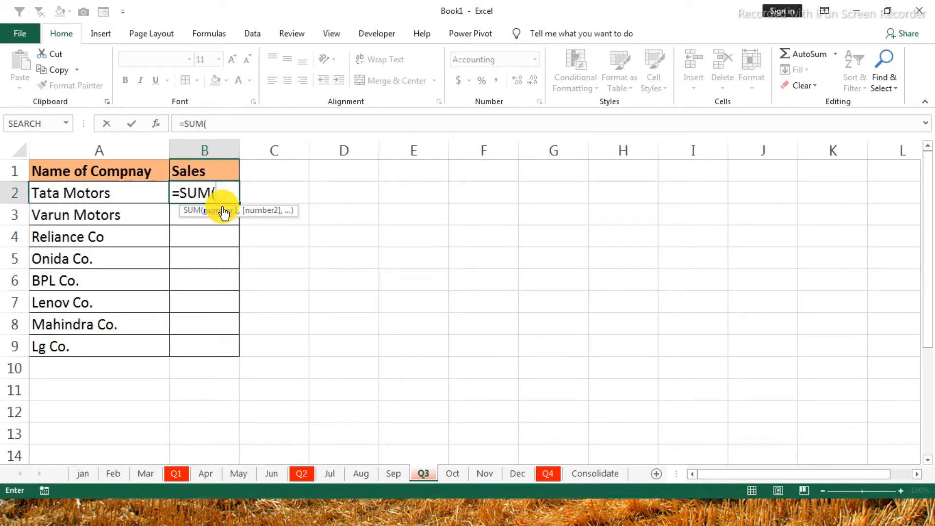
text('jul:sep)
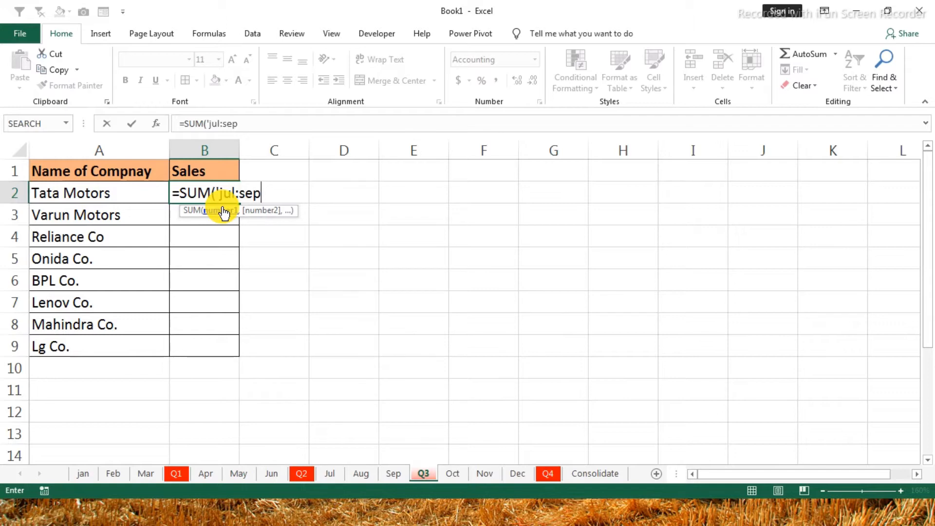
text('!b2)
key(Return)
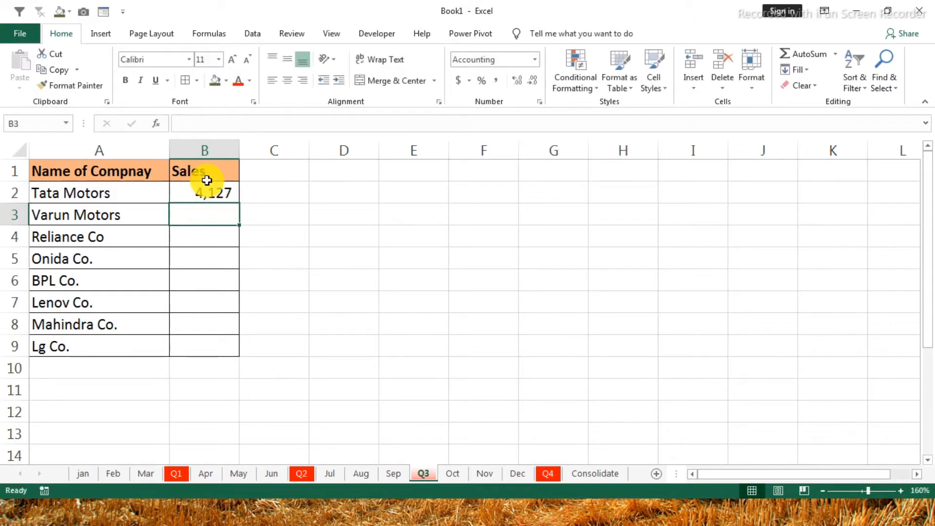
click(236, 200)
drag(239, 203, 225, 348)
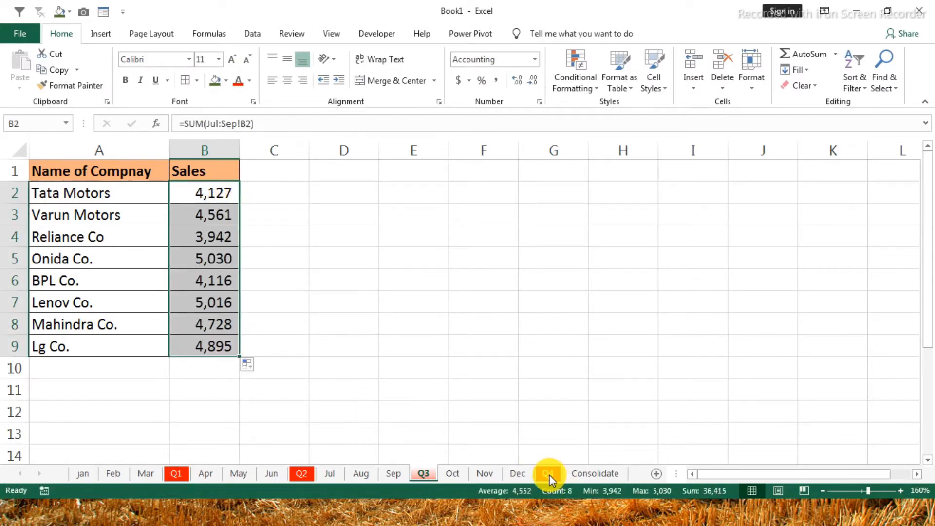
On the Q4 sheet, enter =SUM('oct:dec'!b2) in B2 to total Tata Motors' sales
click(547, 474)
click(199, 192)
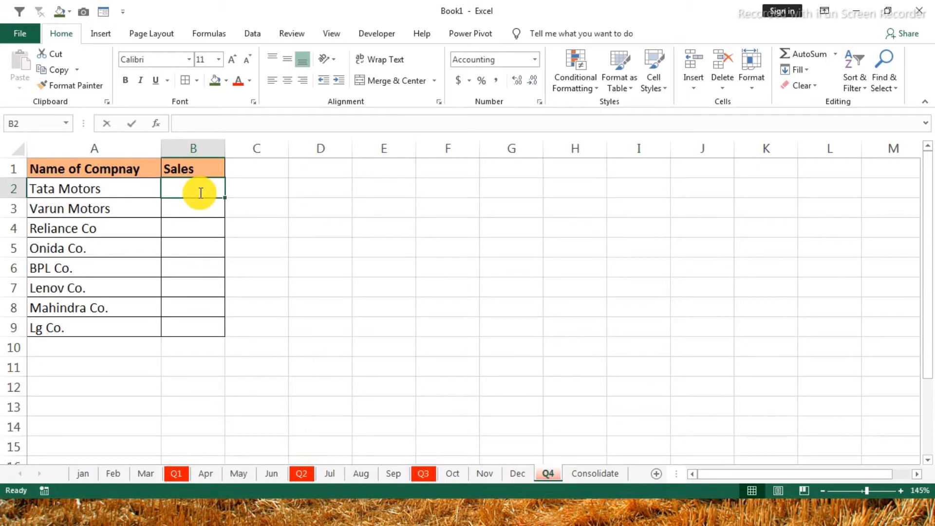
text(=SUM()
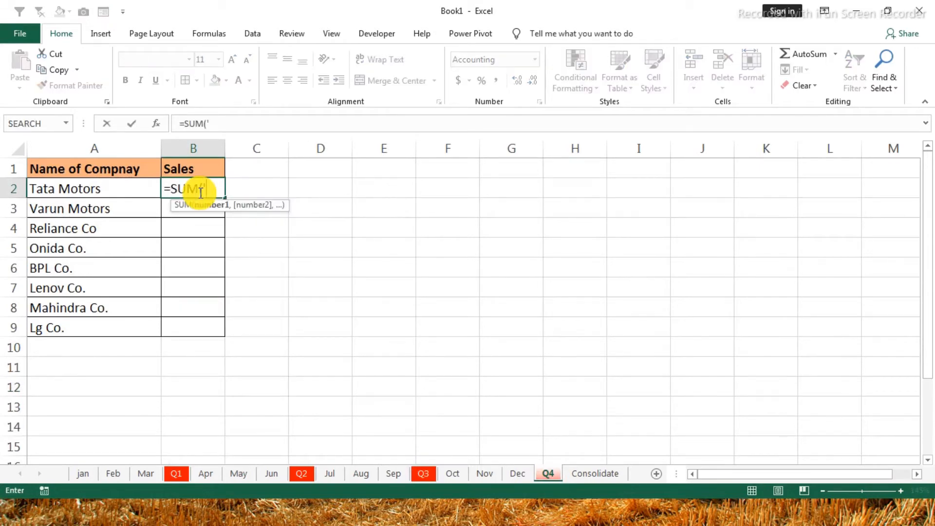
text('oc)
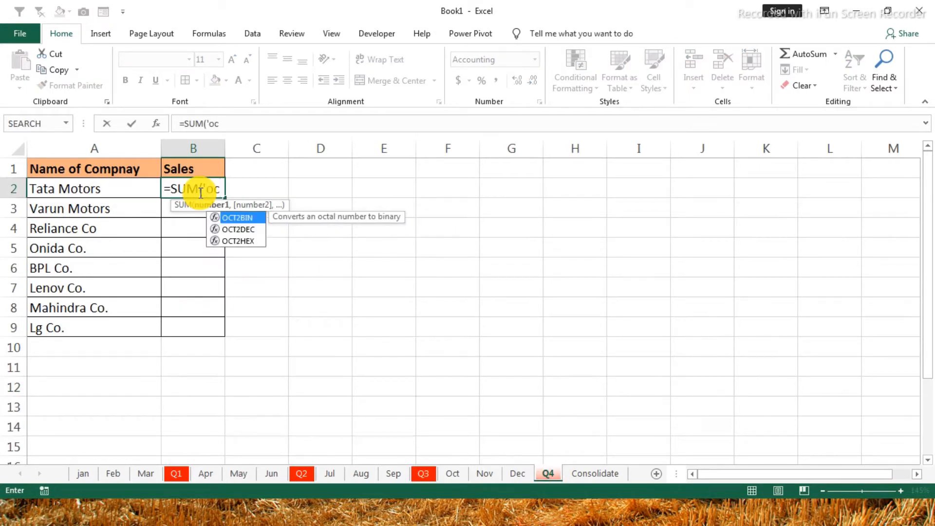
text(t:dec)
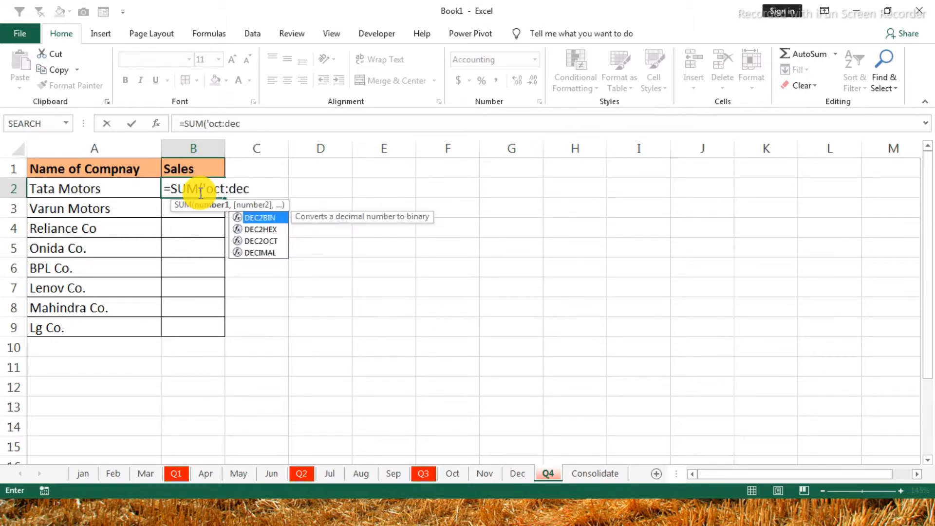
text('!)
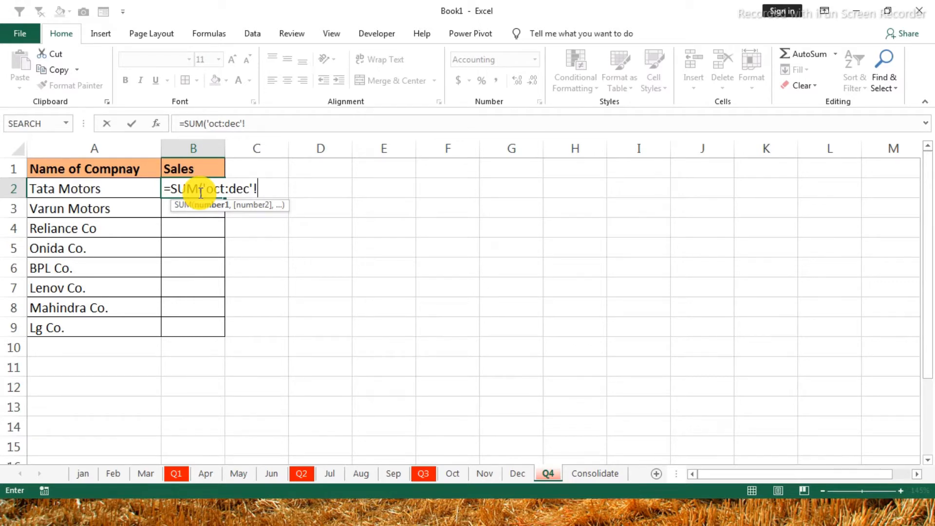
text(b2))
key(Return)
text(\)
click(203, 192)
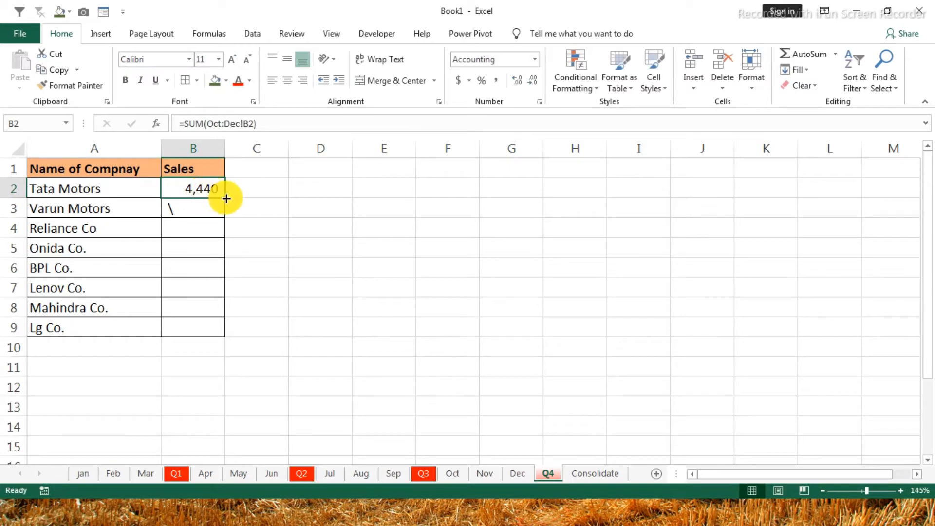
Fill the Oct-to-Dec SUM formula from B2 down to B9 on the Q4 sheet and go to B2 of the Consolidate sheet
drag(223, 196, 225, 343)
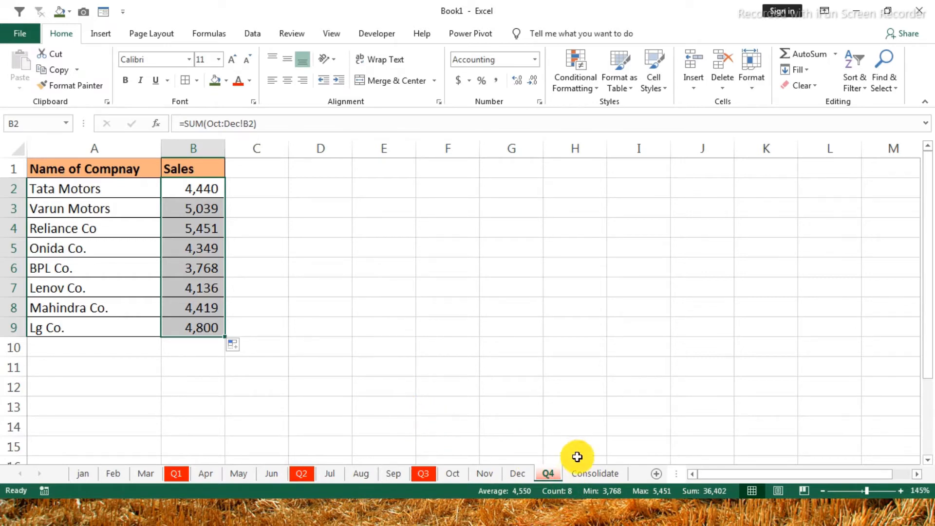
click(599, 475)
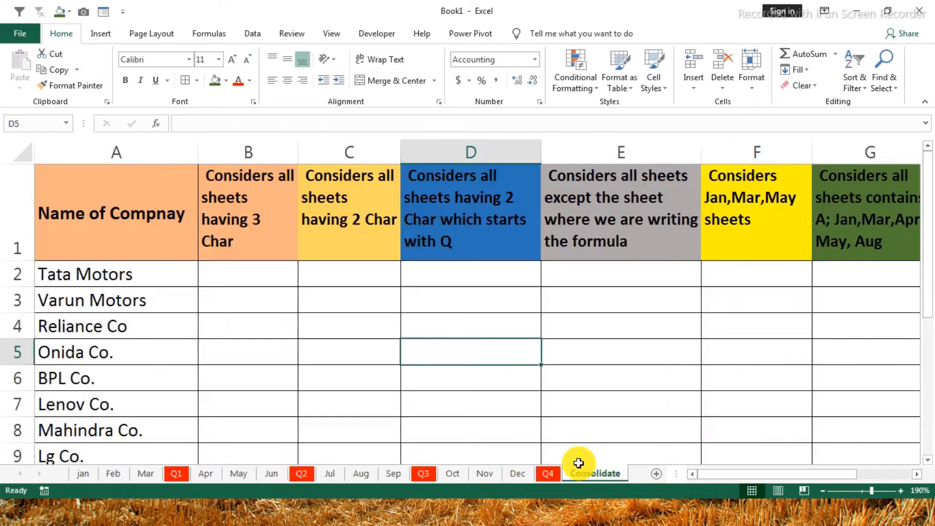
drag(233, 241, 273, 236)
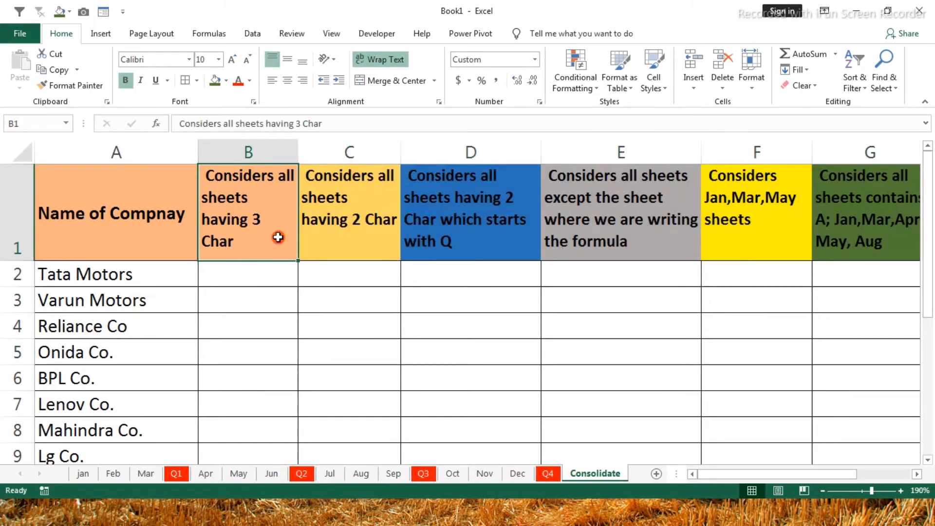
click(258, 272)
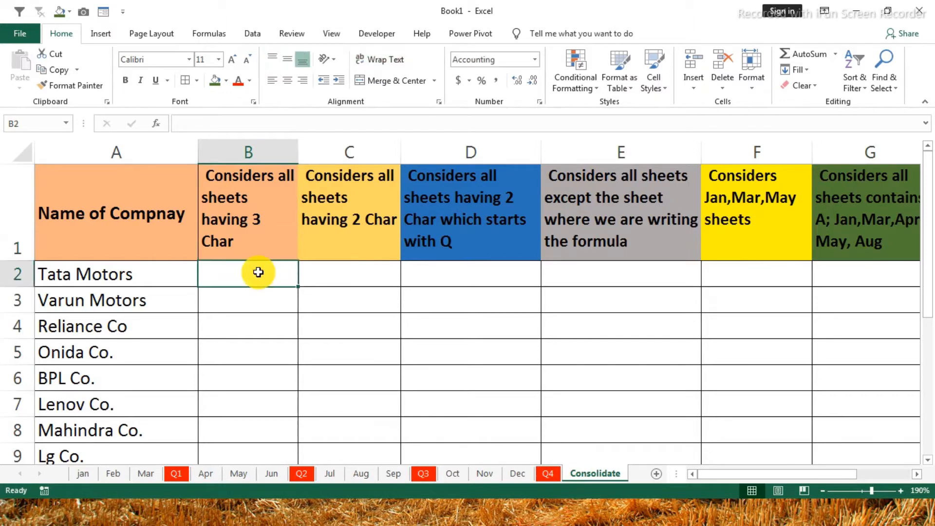
click(240, 193)
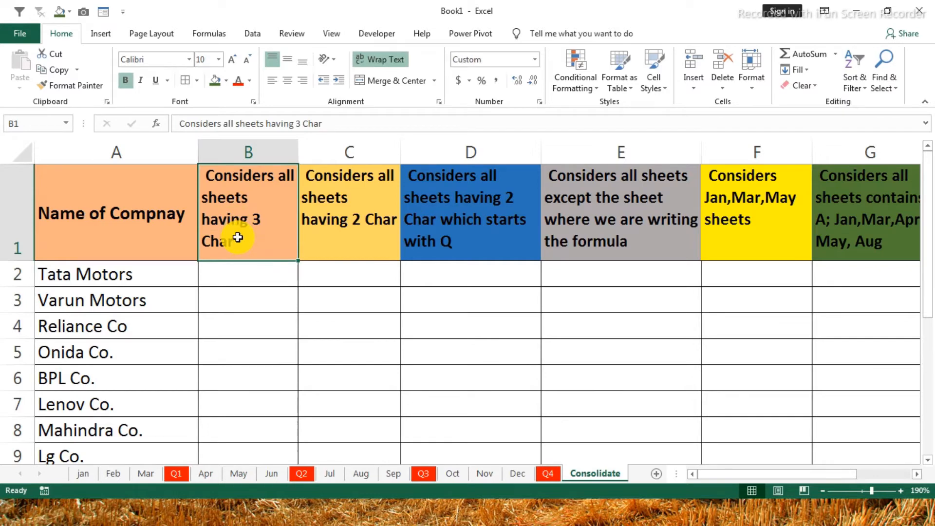
click(244, 275)
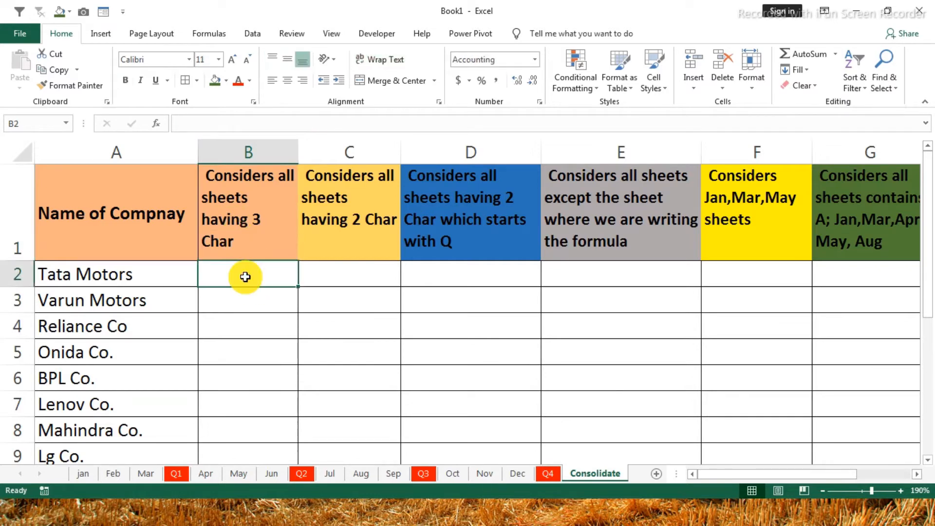
text(jan)
key(Escape)
text(feb)
key(Escape)
text(q1)
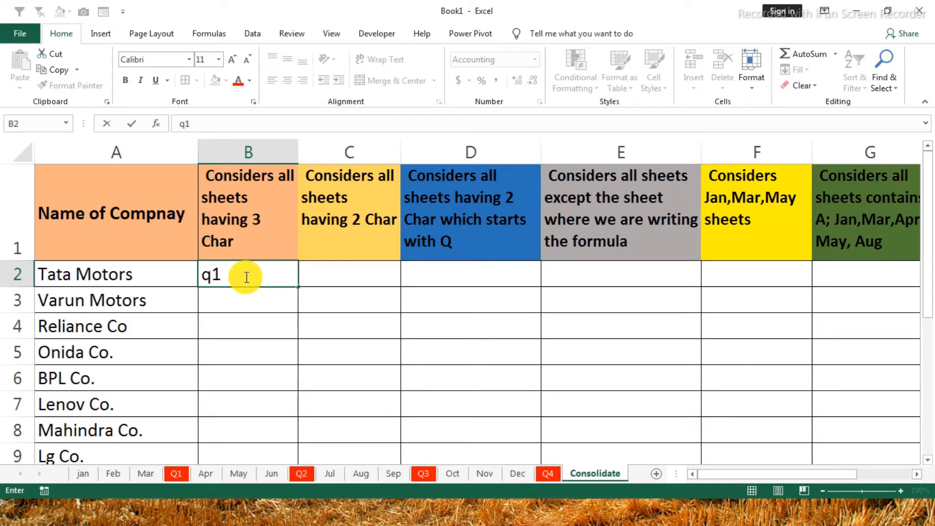
key(BackSpace)
key(BackSpace)
key(Return)
Enter =SUM('???'!B2) in B2 of the Consolidate sheet to total Tata Motors' sales across all three-character sheets
click(244, 272)
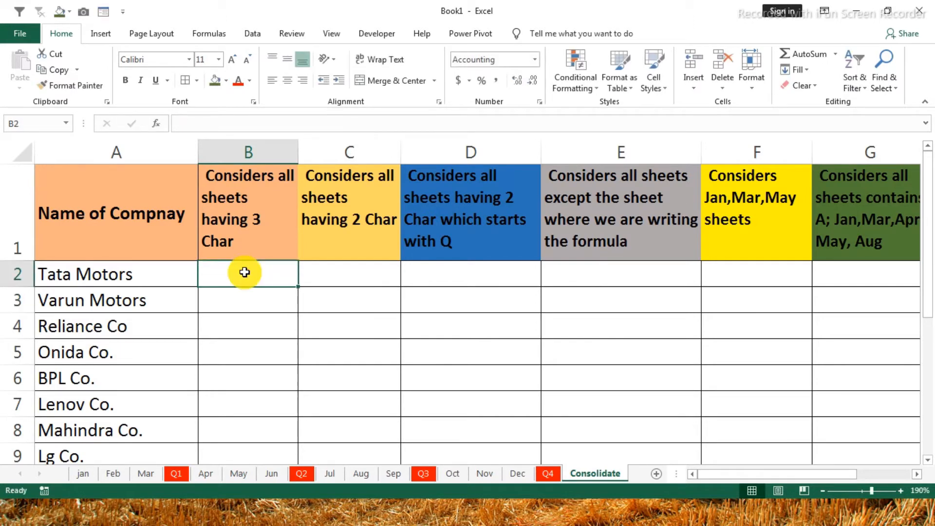
text(=SUM()
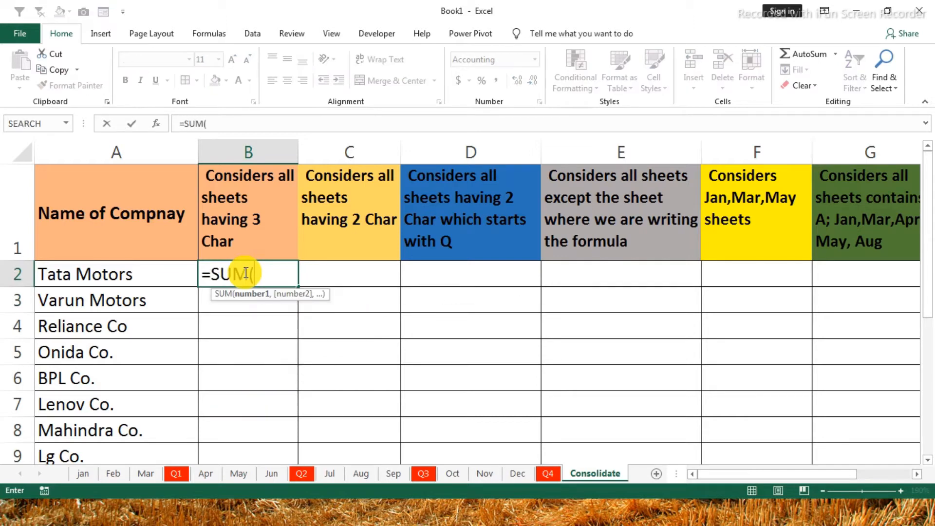
text('jan:de)
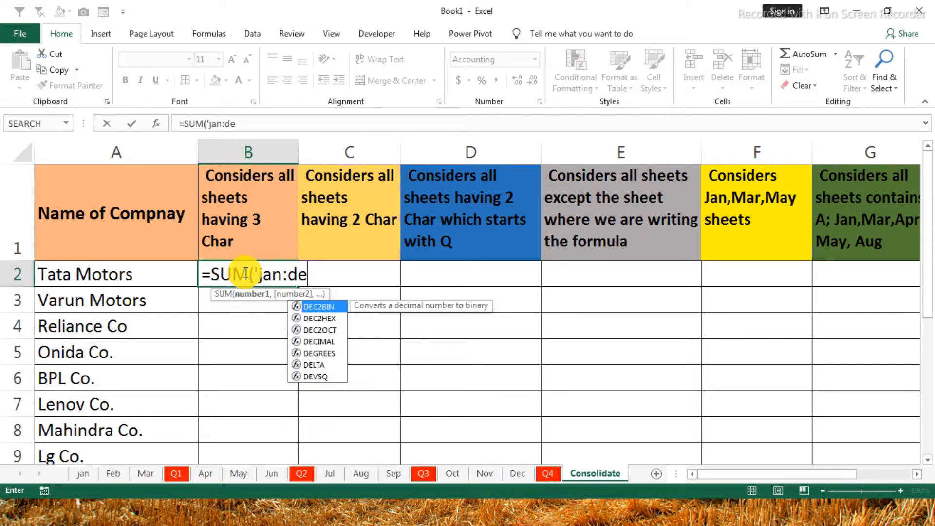
text(c)
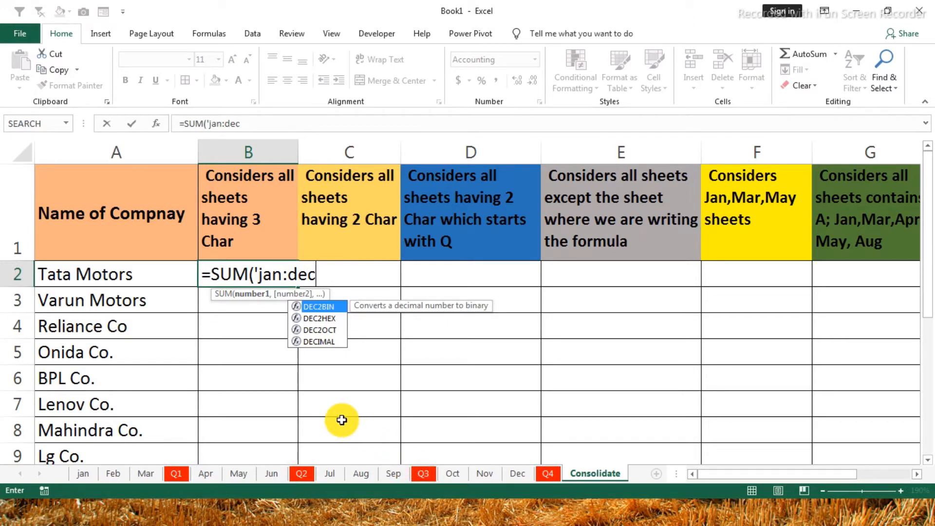
key(BackSpace)
key(BackSpace)
key(BackSpace)
key(BackSpace)
key(BackSpace)
key(BackSpace)
key(BackSpace)
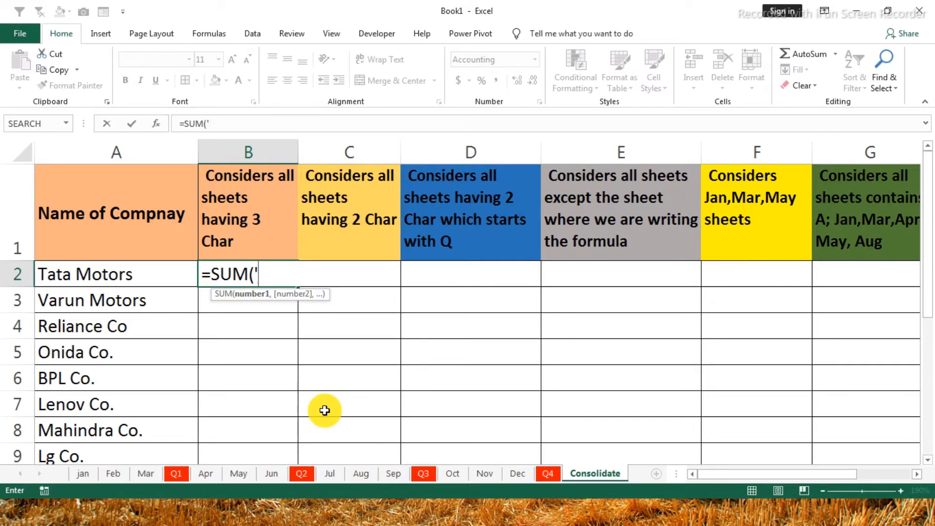
text(???)
text(!)
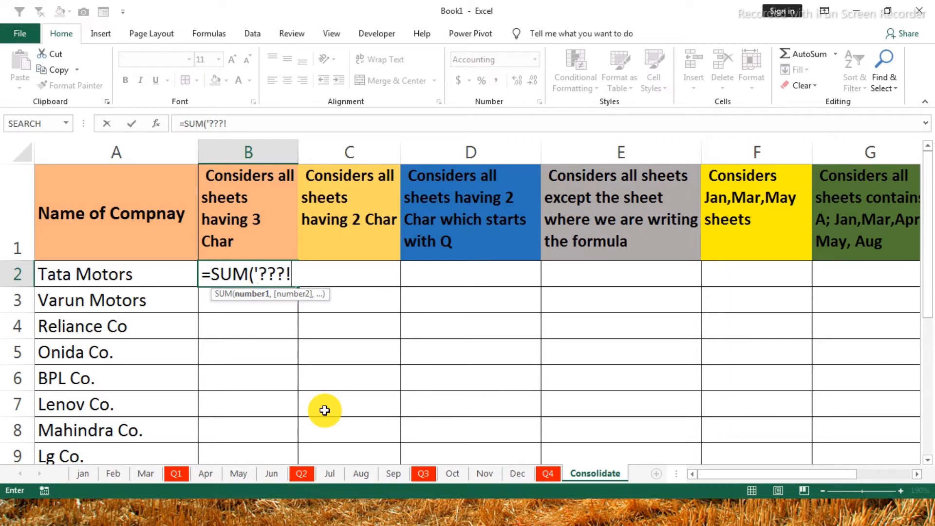
key(BackSpace)
text('!B2))
key(Return)
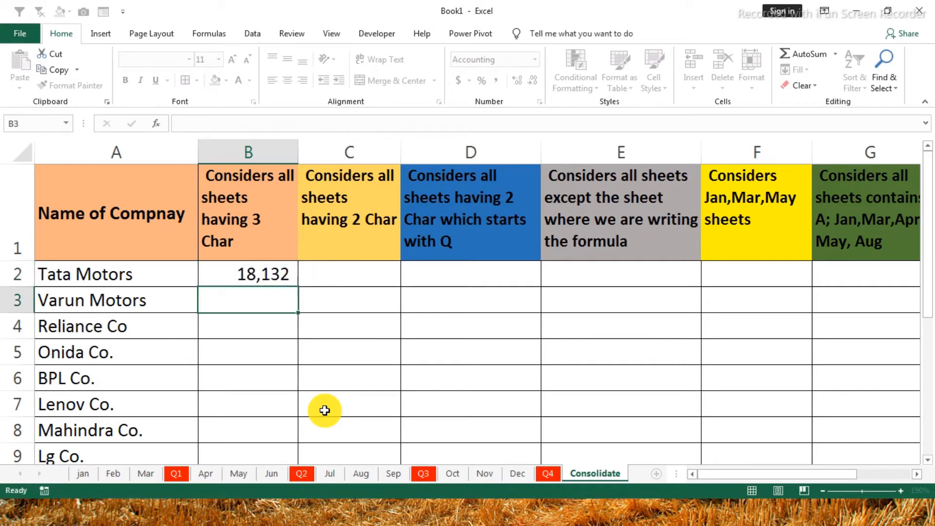
Fill the three-character-sheet SUM formula from B2 down to B9 on the Consolidate sheet
click(258, 279)
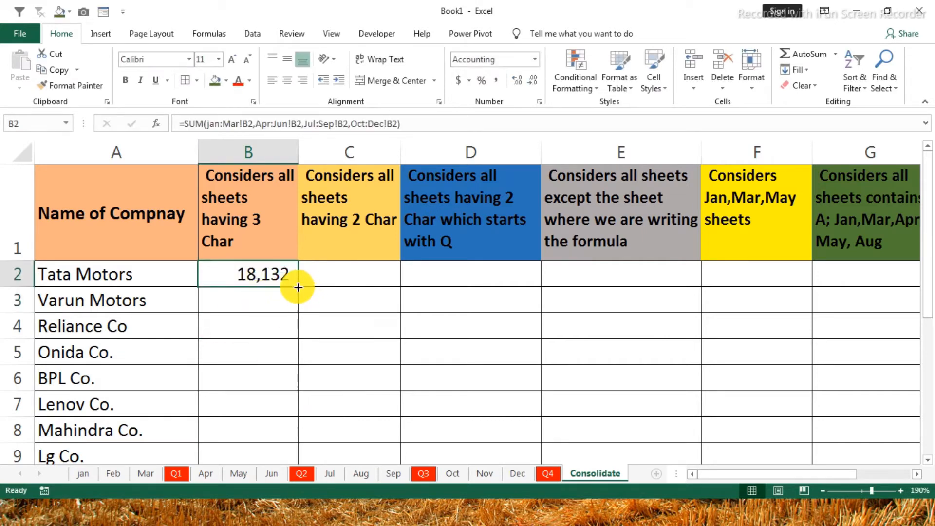
drag(298, 287, 298, 287)
double_click(298, 287)
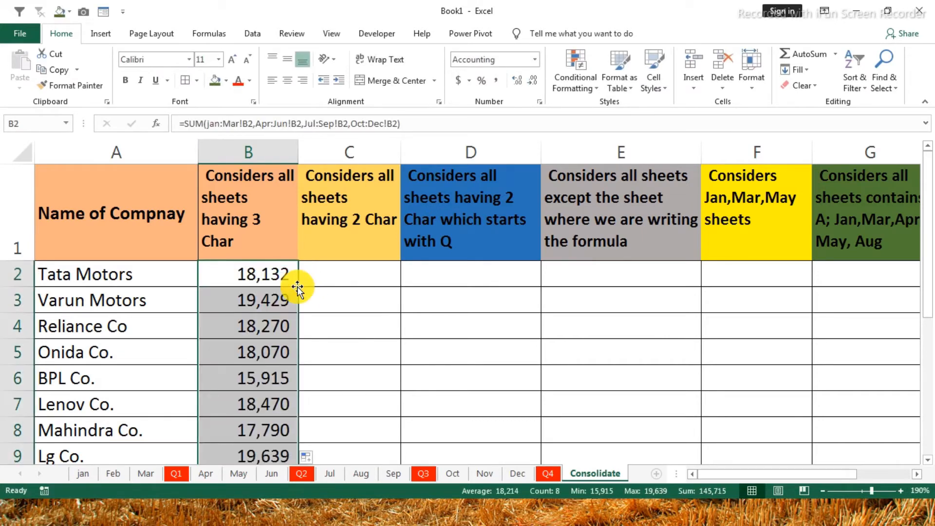
click(265, 278)
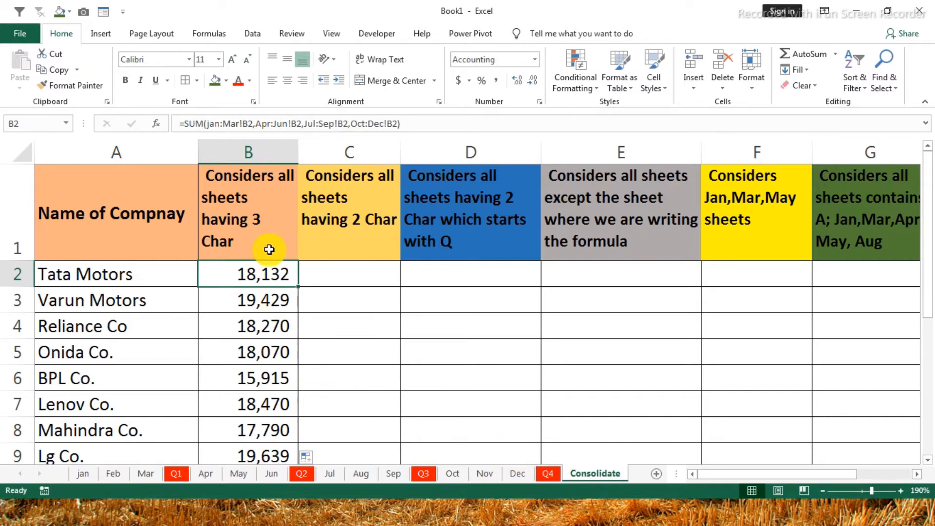
Enter =SUM('??'!b2) in C2 of the Consolidate sheet, check the resulting formula, and clear the cell
click(329, 274)
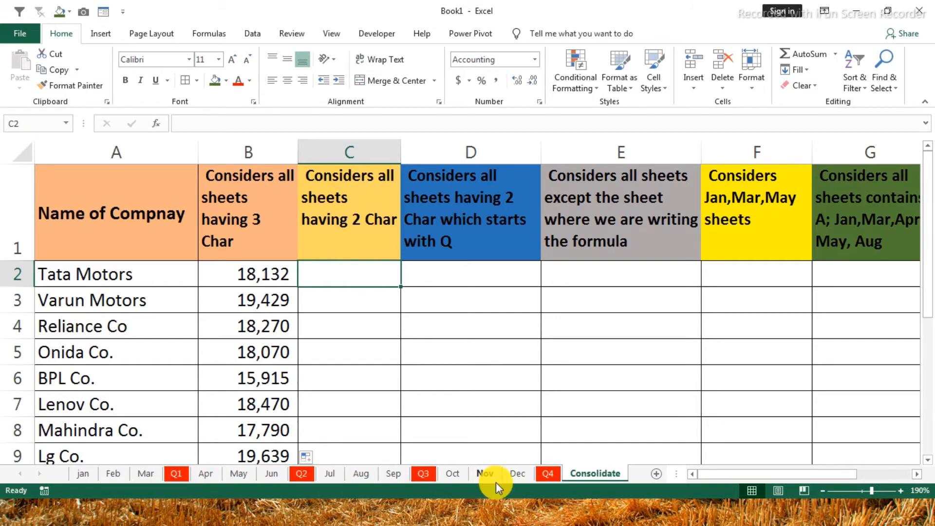
text(=SUM()
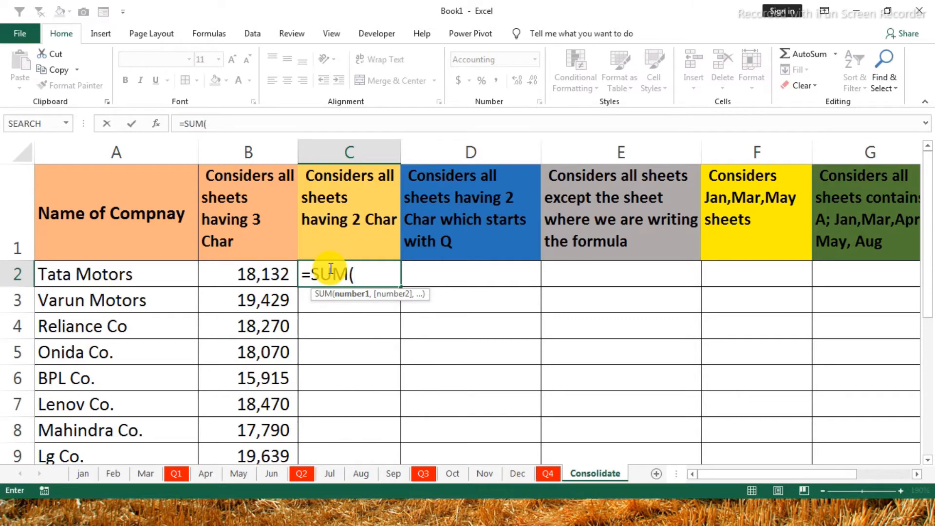
text('??'!b2))
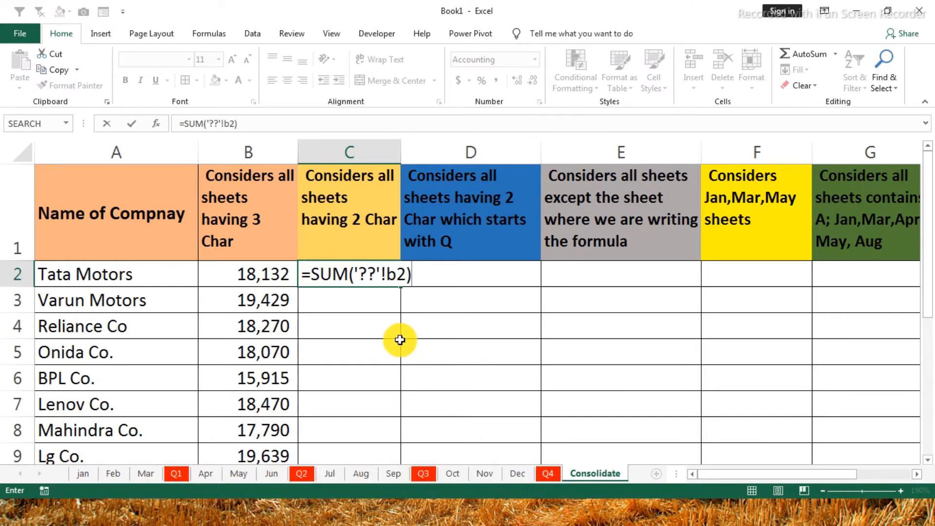
key(Return)
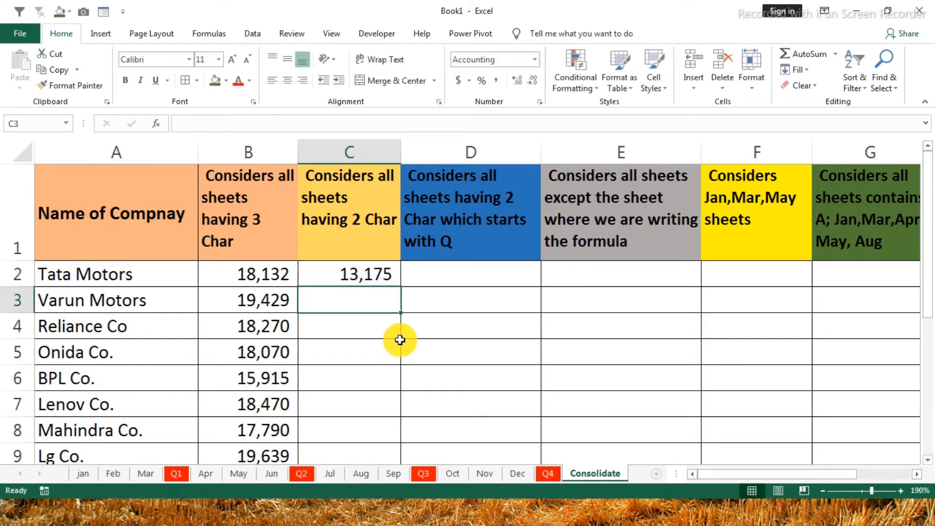
key(Up)
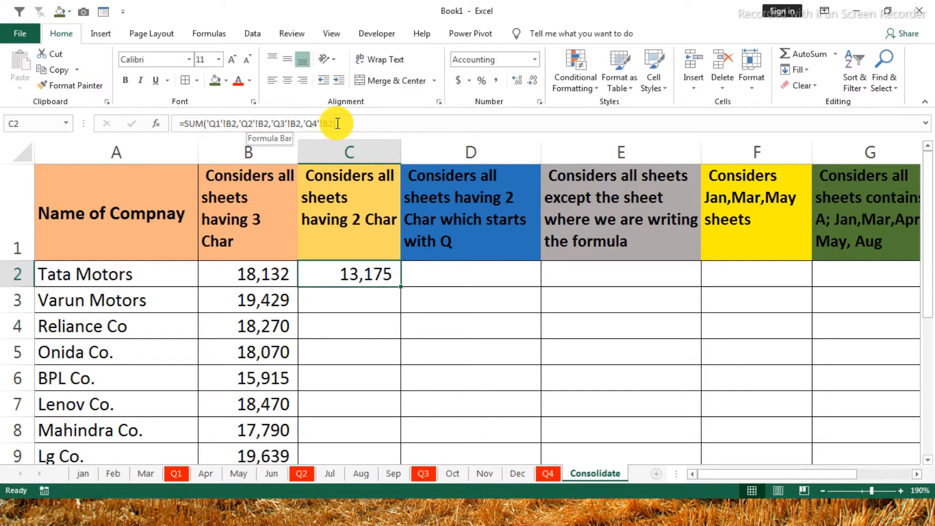
key(Delete)
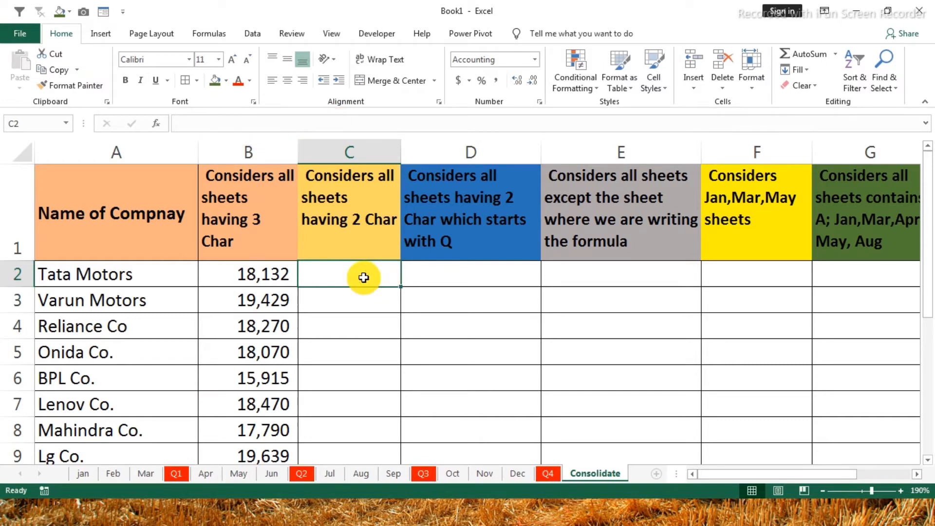
Enter =SUM('??'!B2) in C2 for the two-character sheets, adding the missing closing apostrophe, and fill it down to C8
text(=SUM()
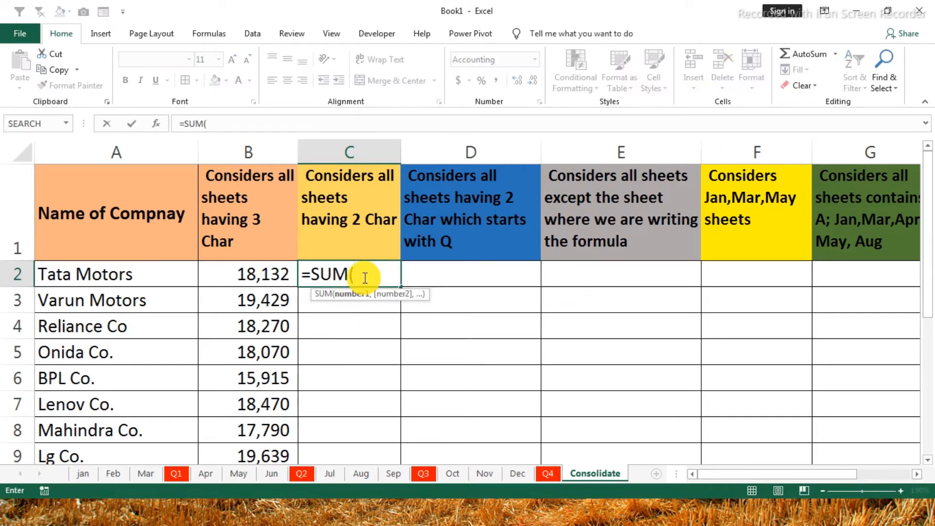
text('??!B2))
key(Return)
key(Return)
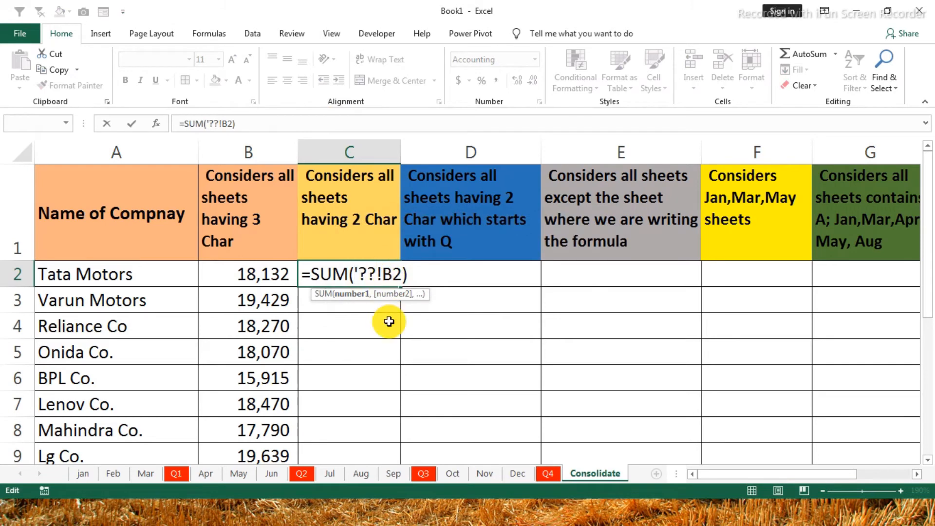
text(')
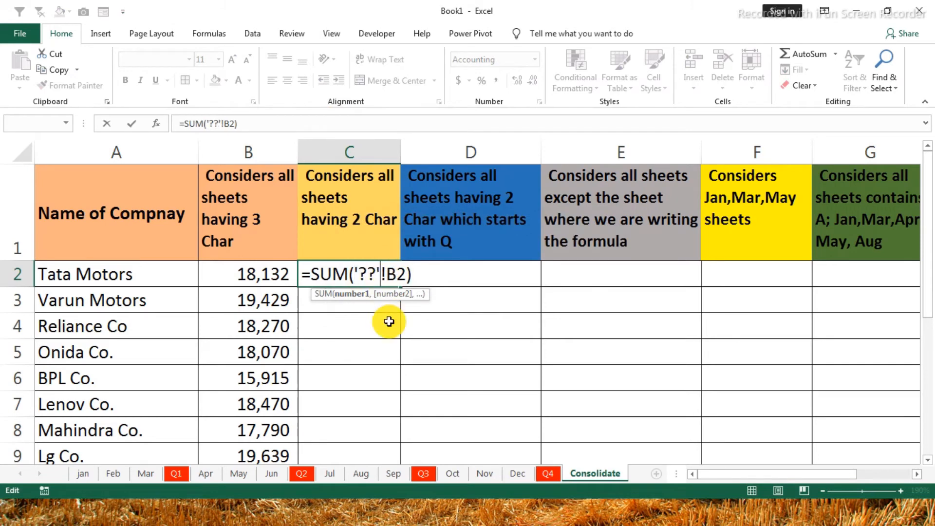
click(419, 275)
key(Return)
key(Up)
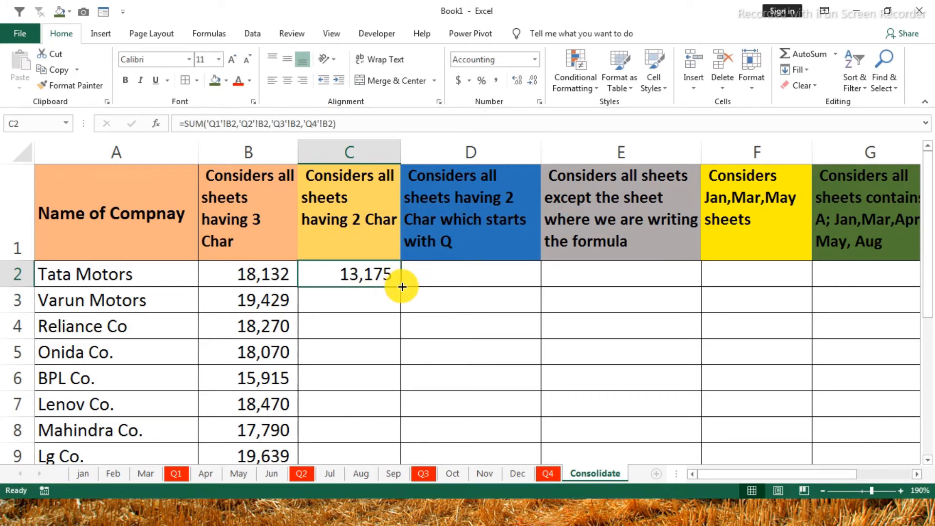
drag(402, 286, 355, 442)
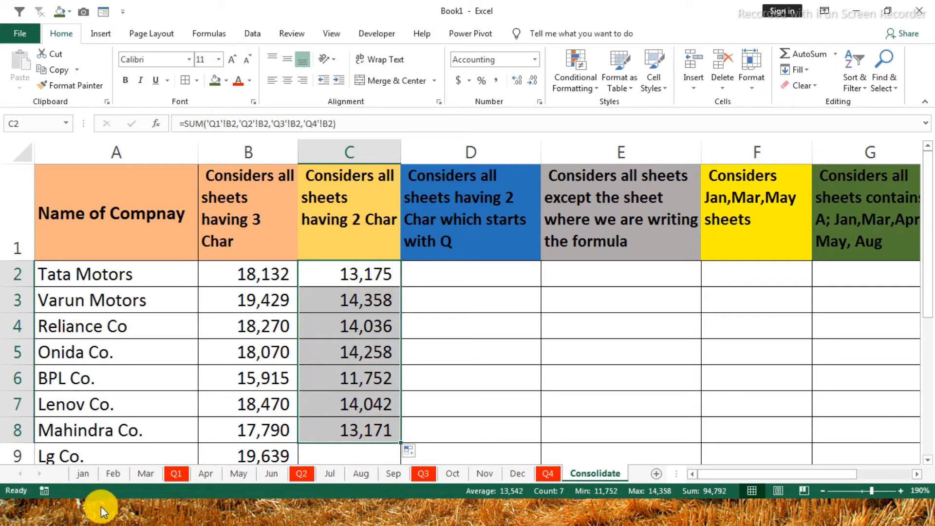
click(345, 273)
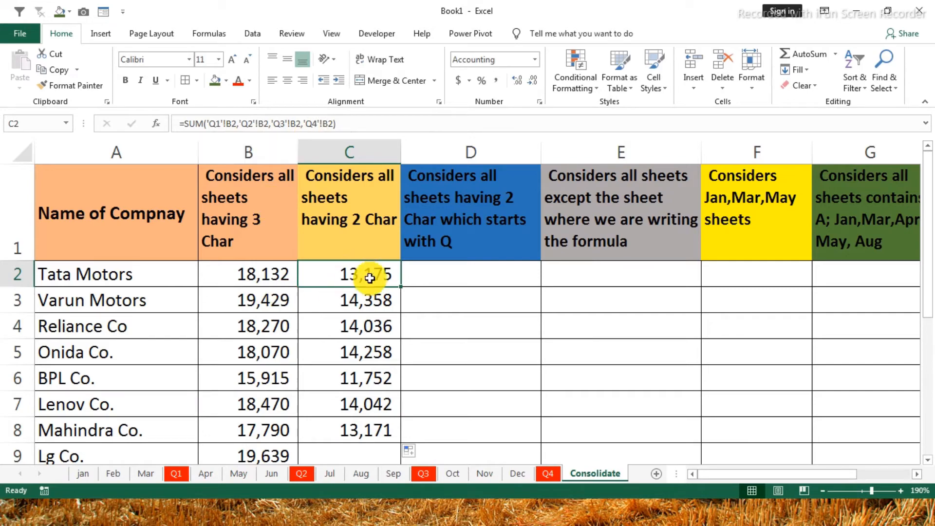
click(427, 276)
text(=)
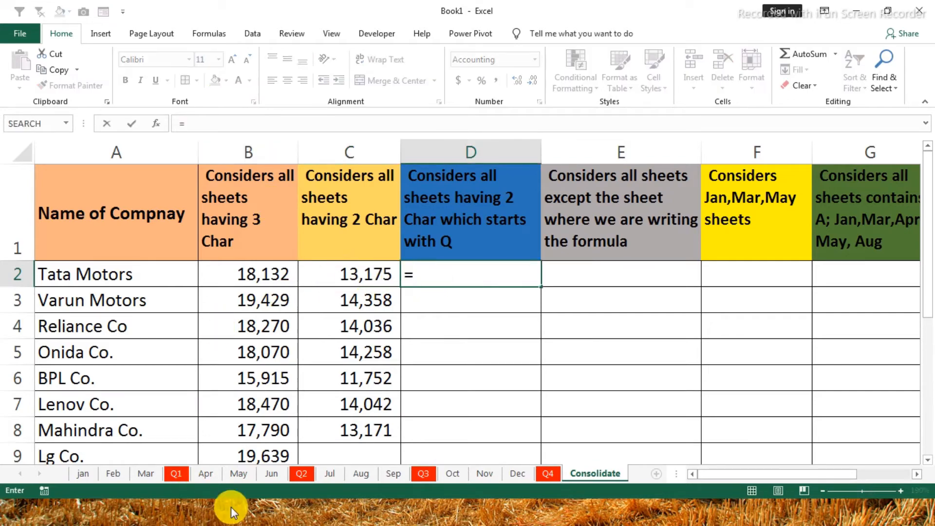
click(184, 478)
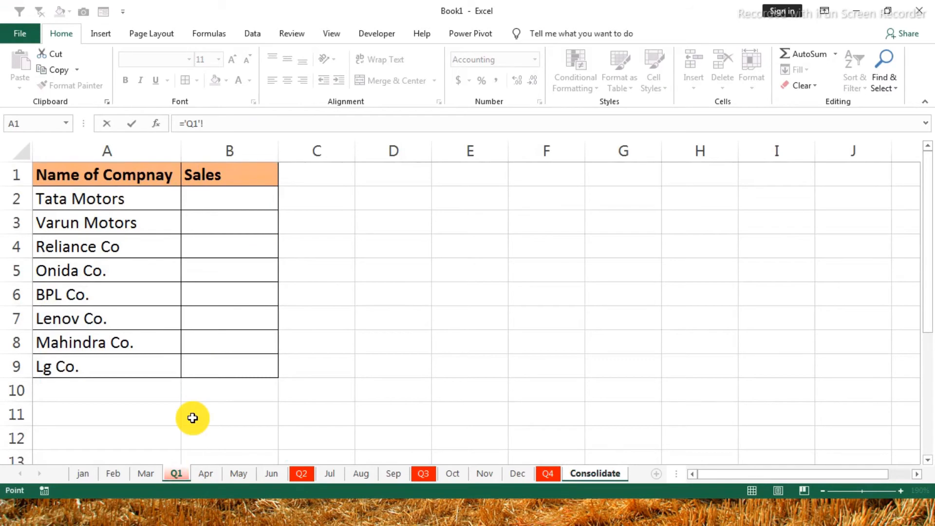
key(Escape)
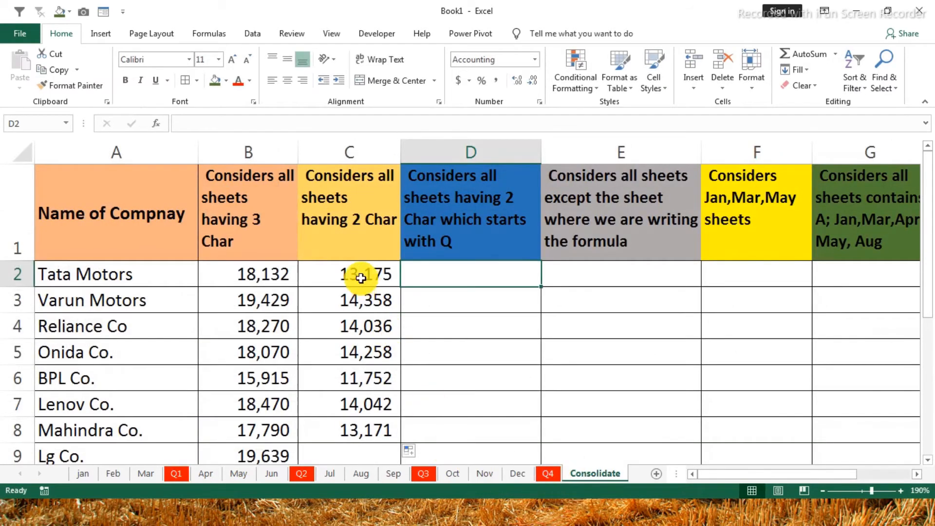
Clear the two-character-sheet formulas from C2:C8 on the Consolidate sheet
drag(359, 273, 353, 438)
key(Delete)
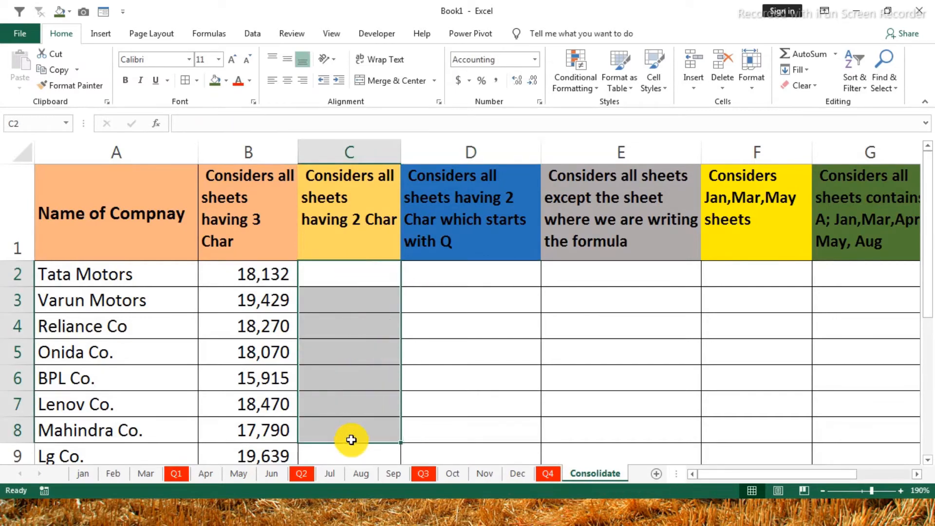
Enter the SUM formula =SUM('jan"mar'!b2) in B2 of the Q1 sheet
click(185, 470)
click(225, 200)
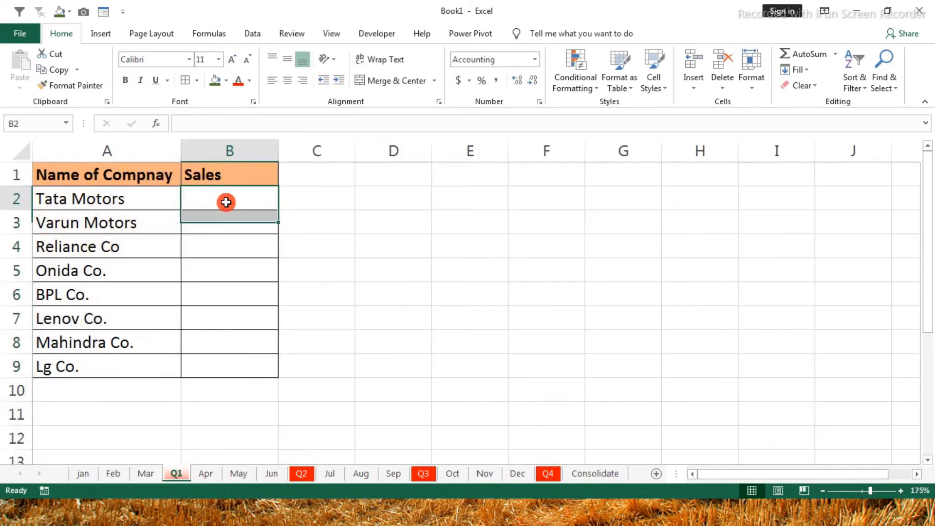
text(=sum)
key(Tab)
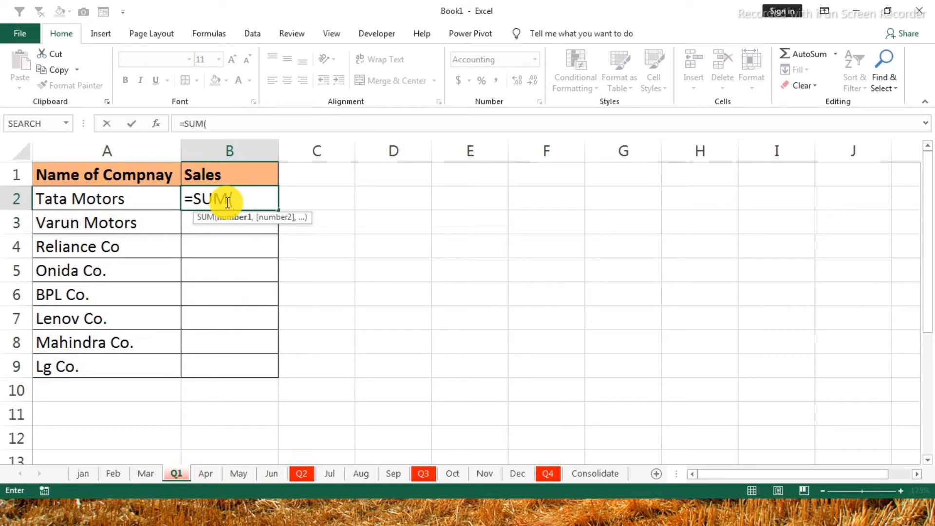
text('jan"mar)
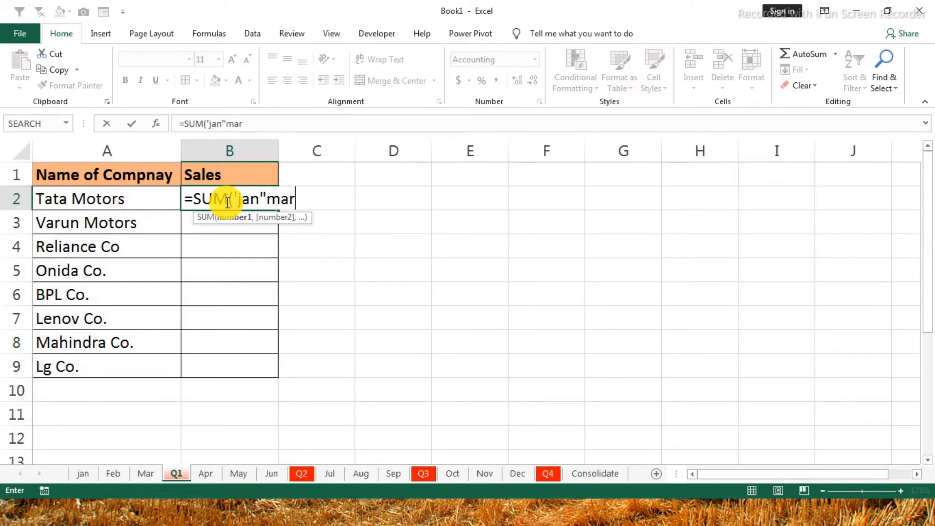
text('!b2))
key(Return)
Correct the Q1 formula in B2 by replacing the quote between jan and mar with a colon, and fill it down to B9
click(226, 202)
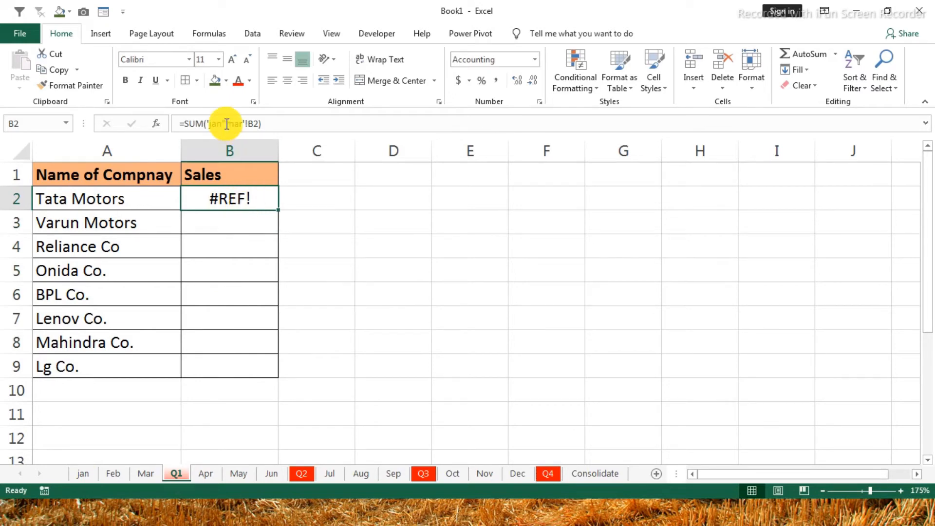
double_click(246, 194)
key(BackSpace)
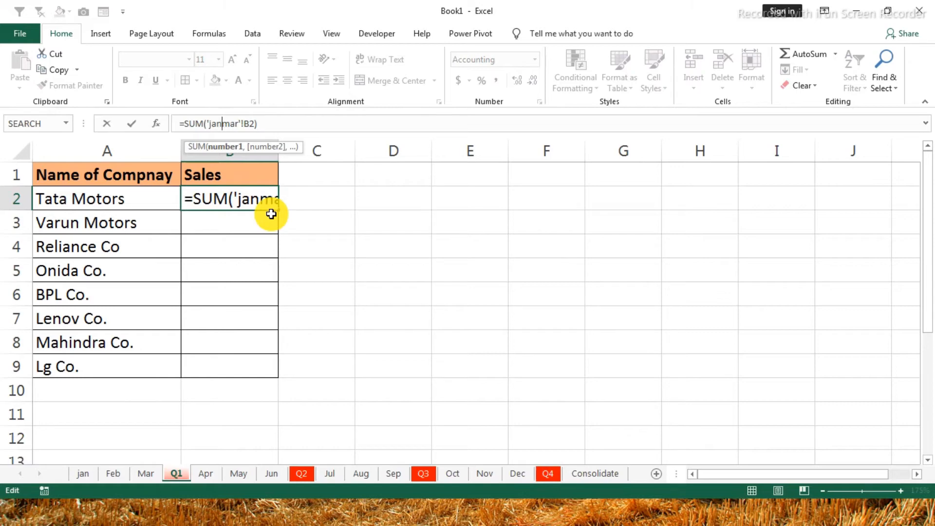
text(:)
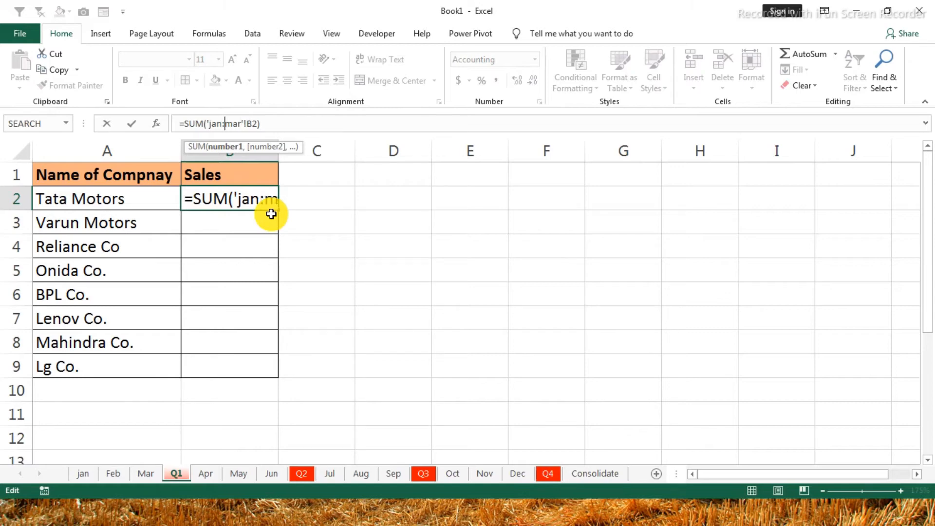
click(275, 121)
key(Return)
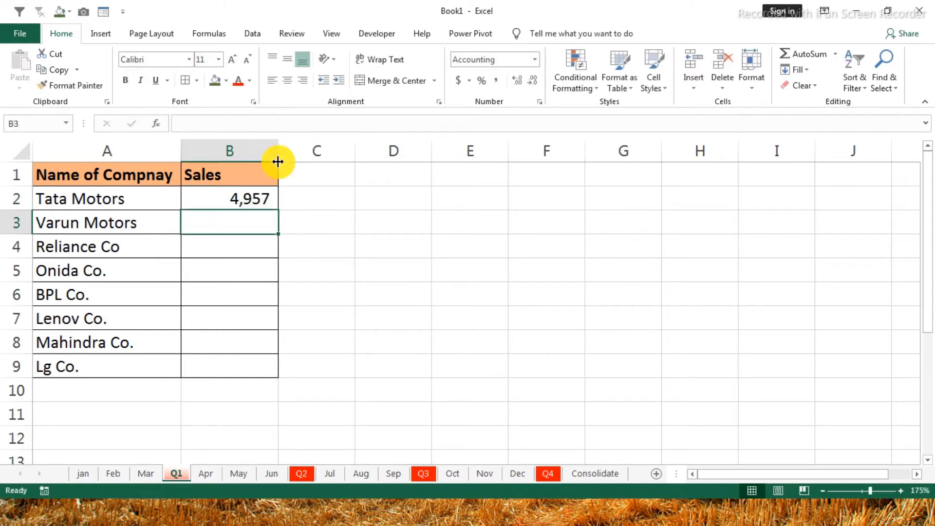
click(251, 196)
double_click(279, 210)
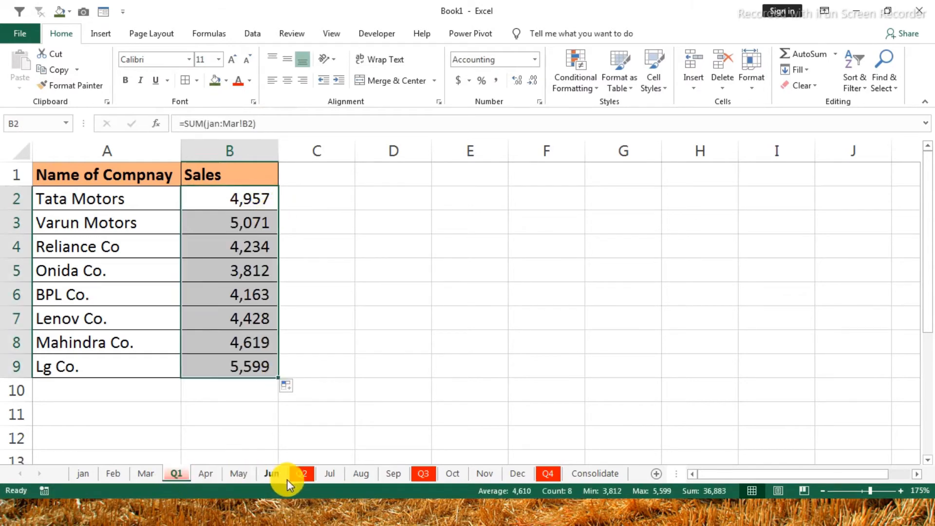
Check the sales formulas on the Q2, Q3 and Q4 sheets and return to the Consolidate sheet
click(300, 472)
click(423, 472)
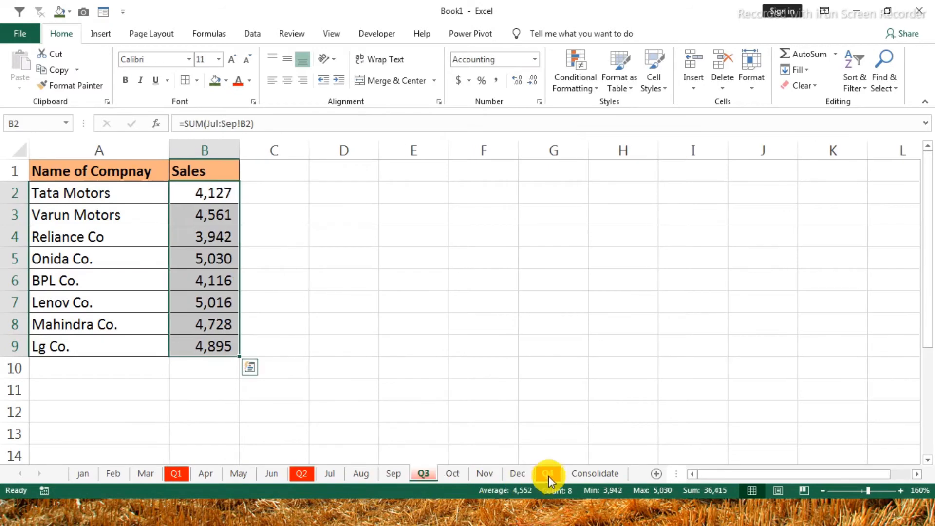
click(548, 474)
click(595, 473)
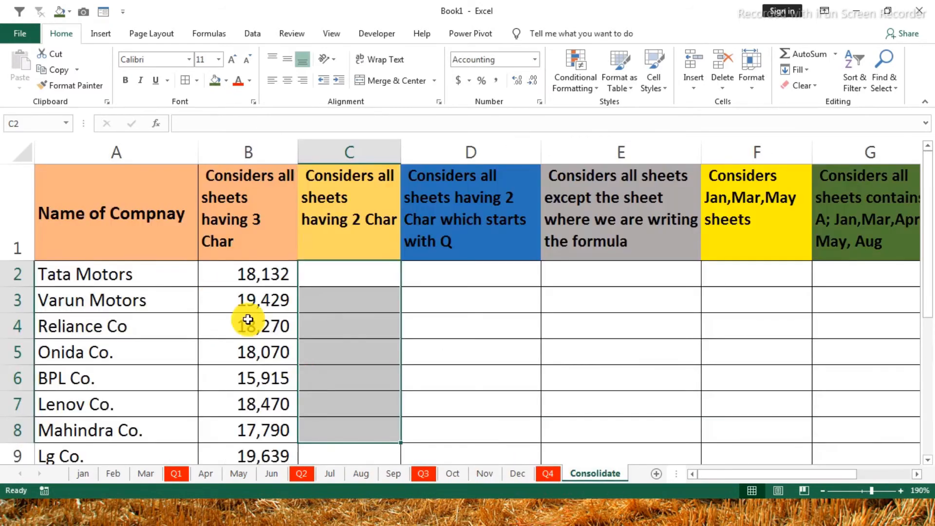
Enter =SUM('??'!B2) in C2 of the Consolidate sheet for the two-character sheets and fill it down to C9
click(344, 276)
text(=SUM()
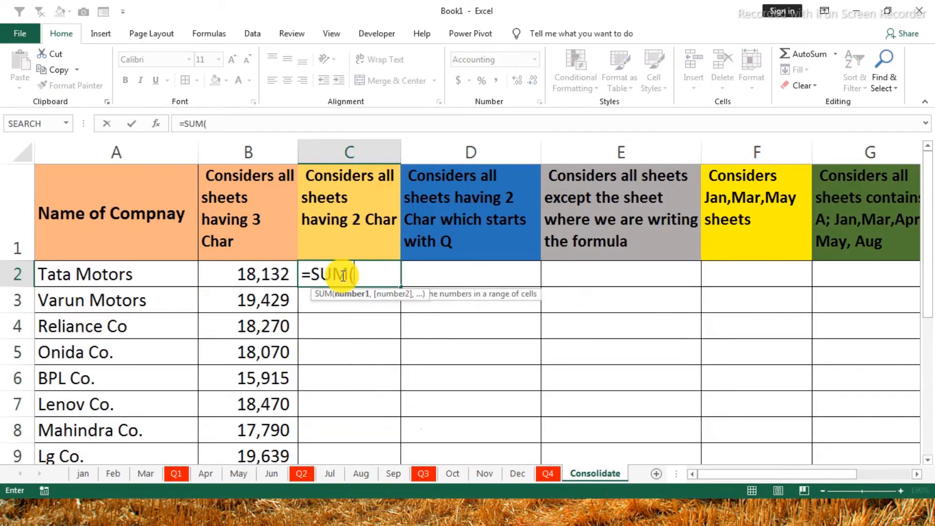
text(')
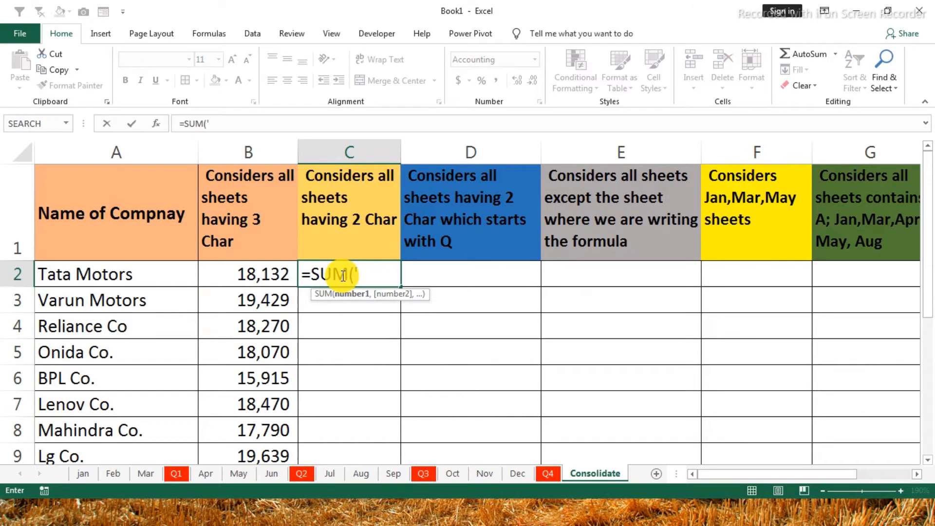
text(??')
text(!))
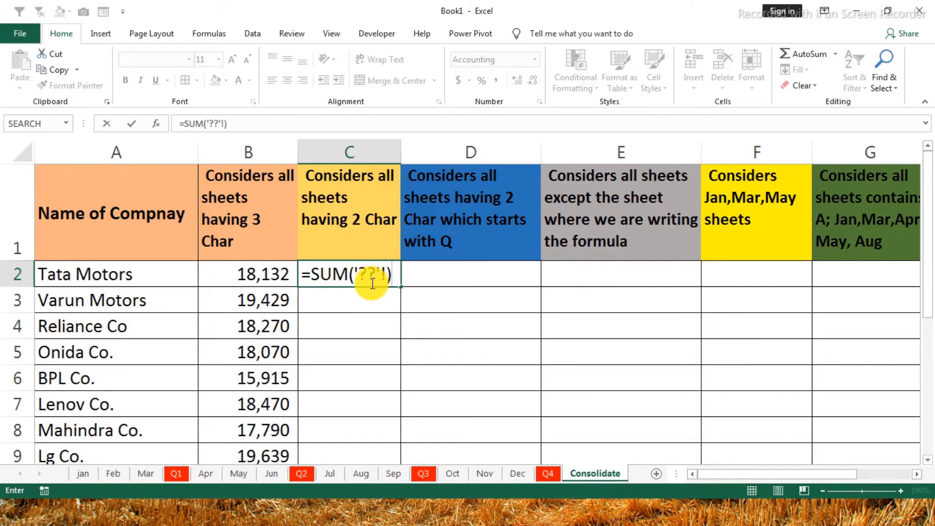
key(BackSpace)
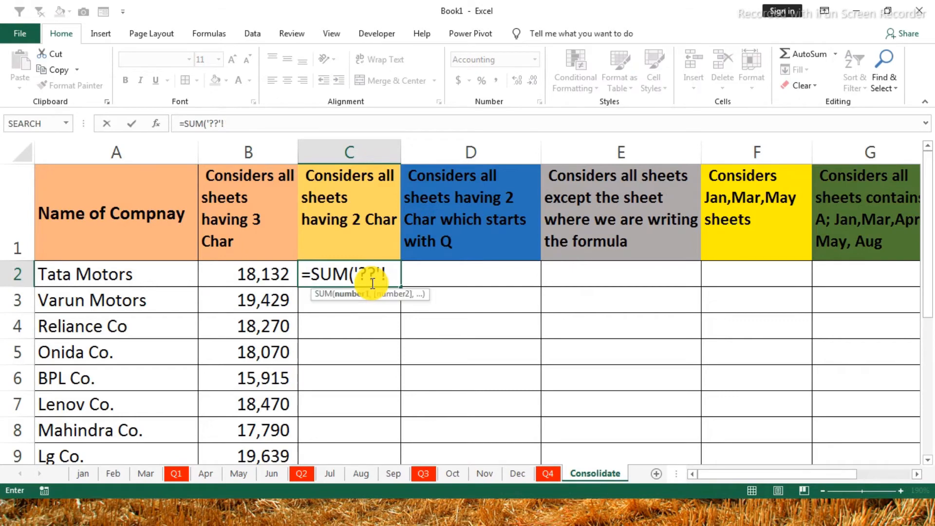
text(B2)
key(Return)
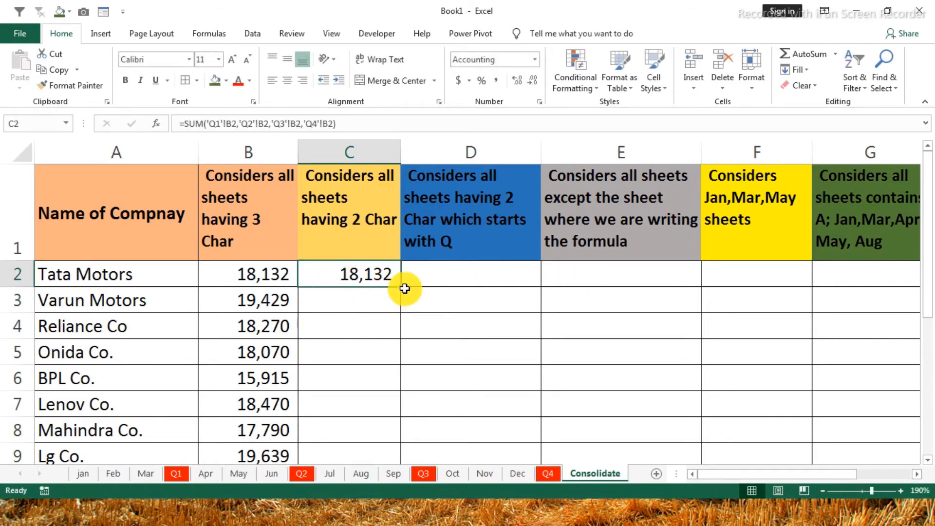
double_click(403, 287)
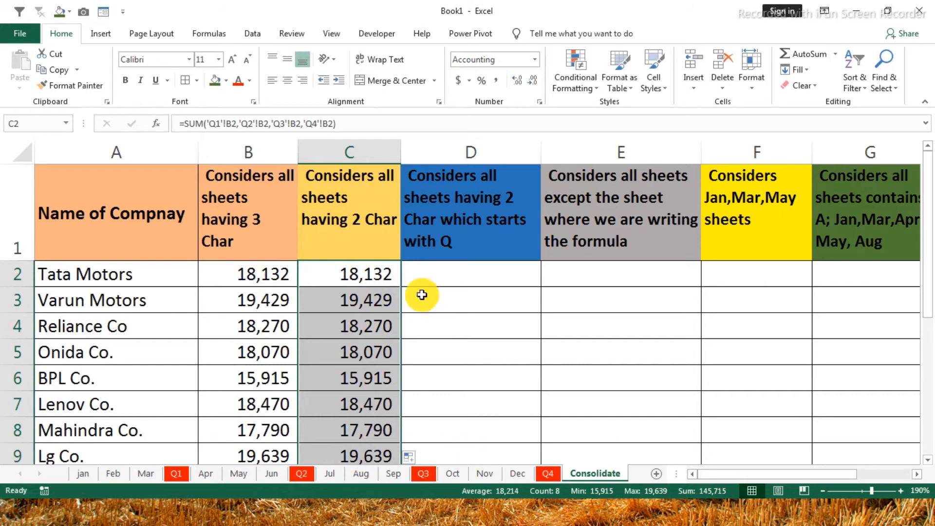
click(368, 274)
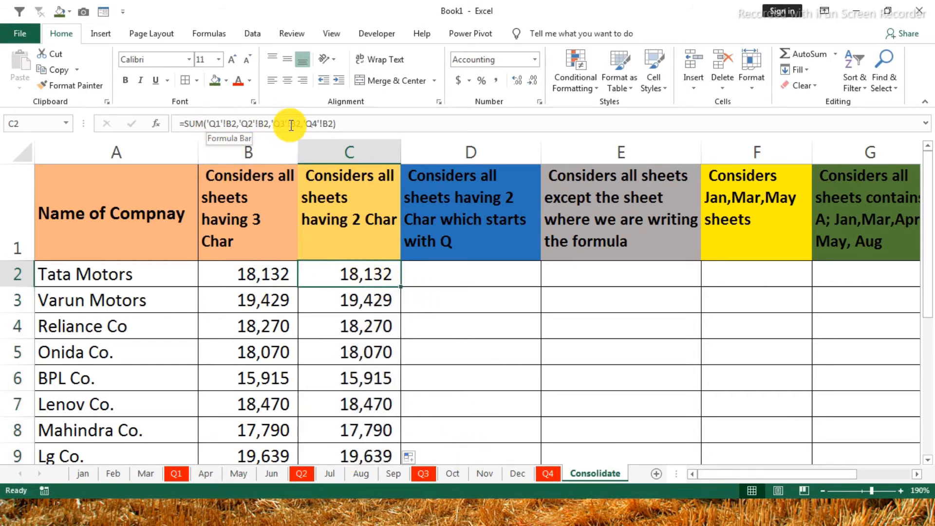
Enter =SUM('Q?'!B2) in D2 for the two-character sheets starting with Q and fill it down to D9
click(432, 272)
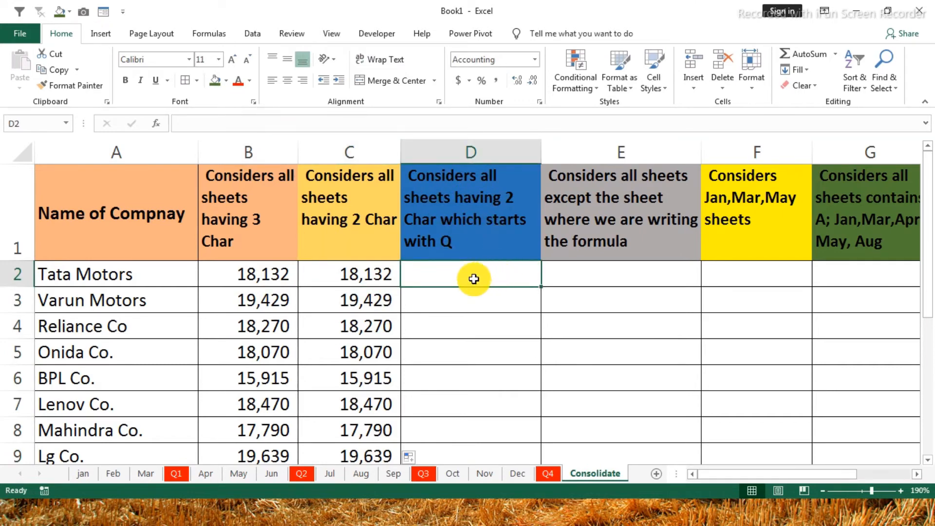
double_click(466, 265)
text(=su)
key(Tab)
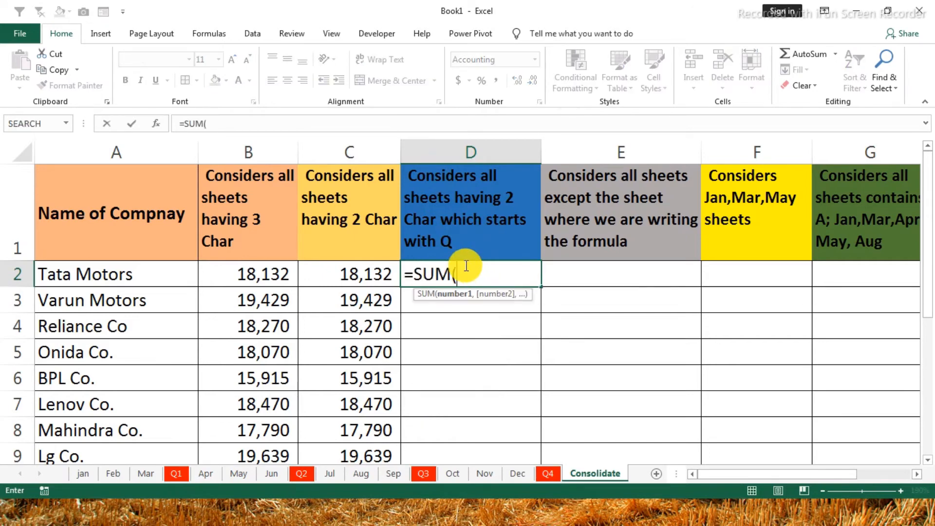
text(')
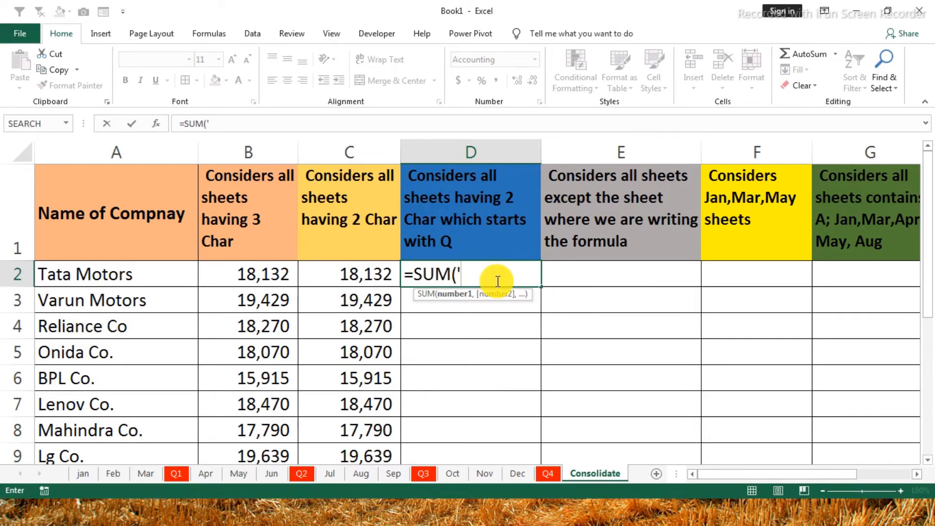
text(Q)
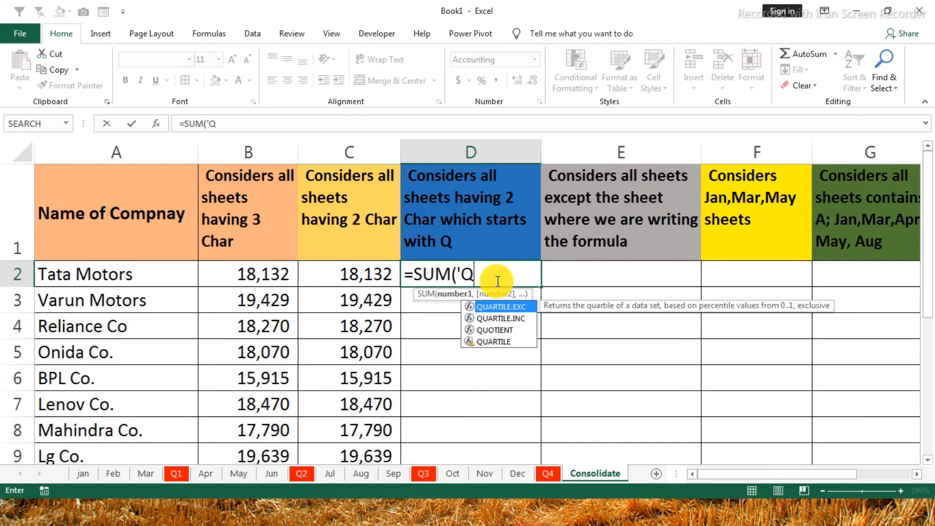
text(?)
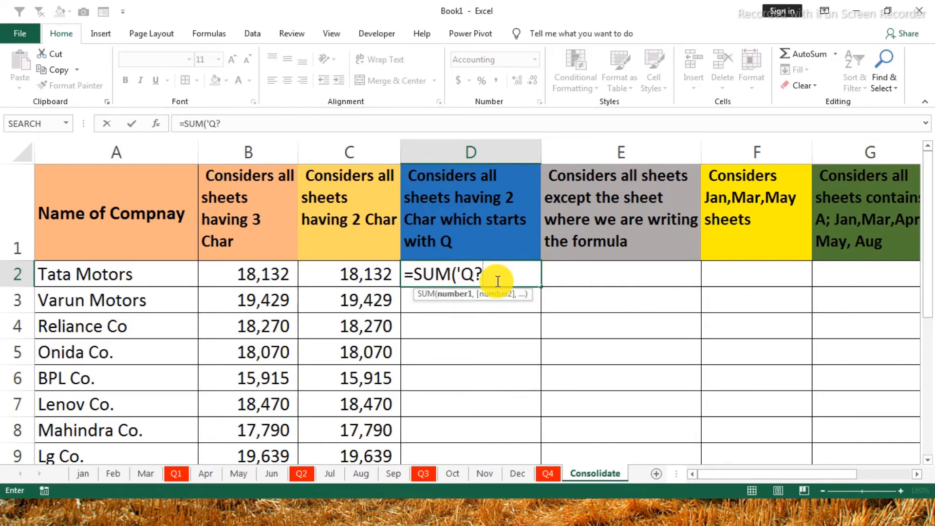
text('!B2))
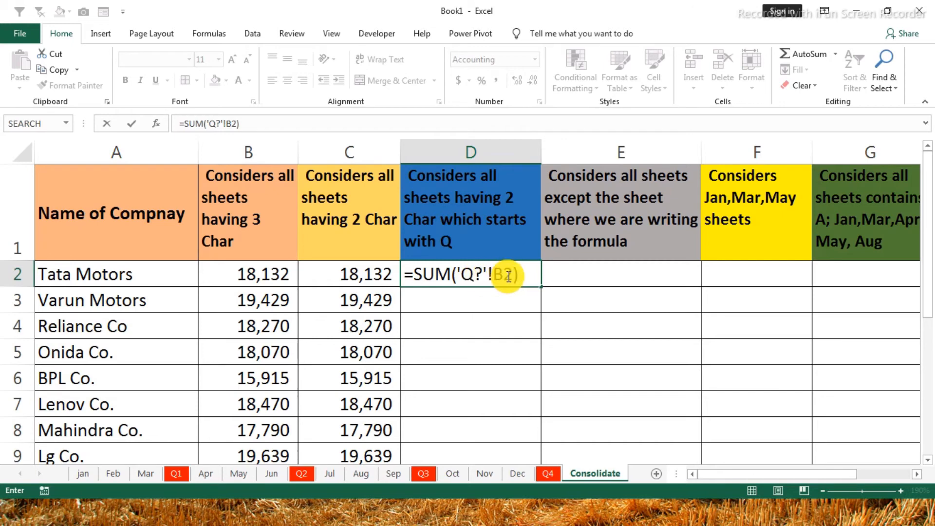
key(Return)
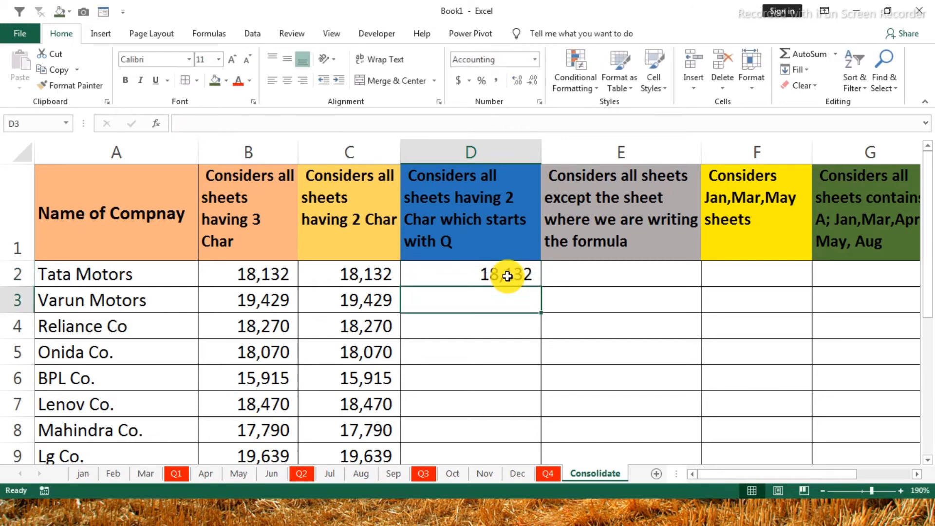
click(507, 276)
double_click(540, 286)
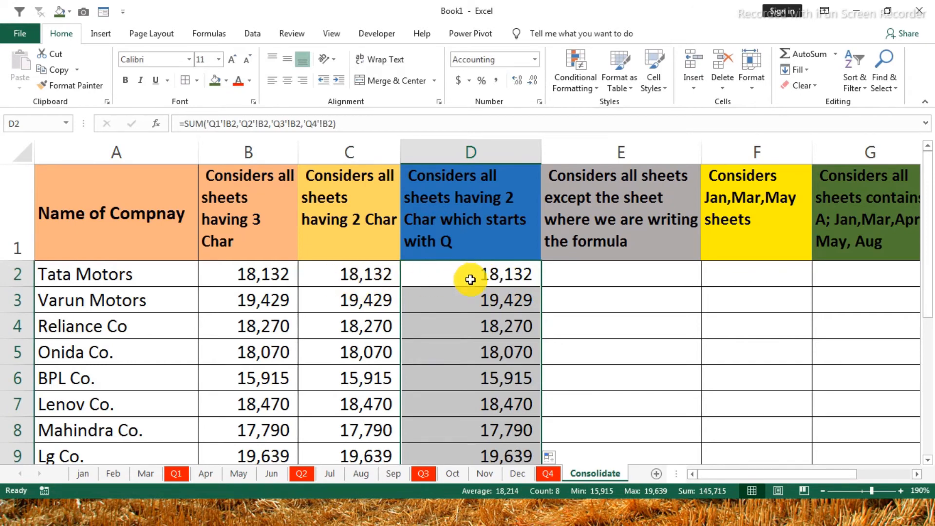
Enter =SUM('*'!B2) in E2 to total all sheets except Consolidate, and check the resulting formula
click(568, 277)
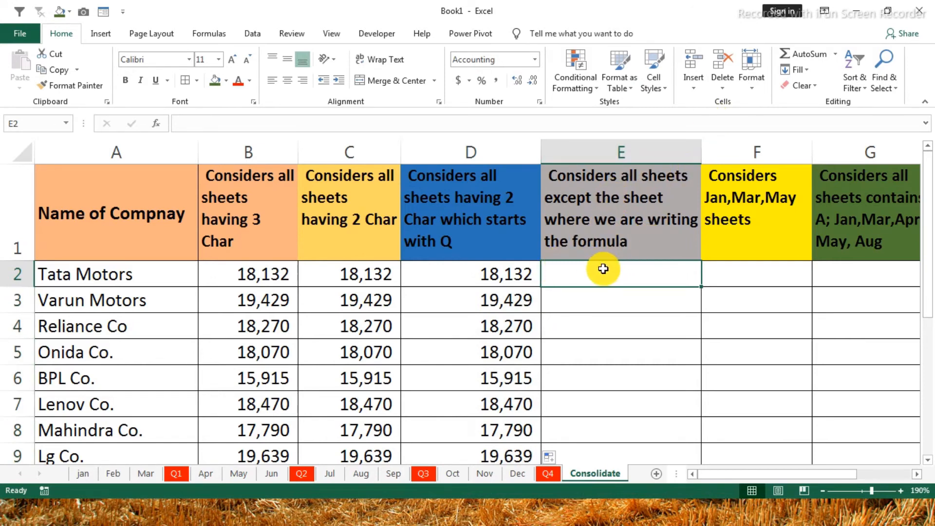
click(239, 280)
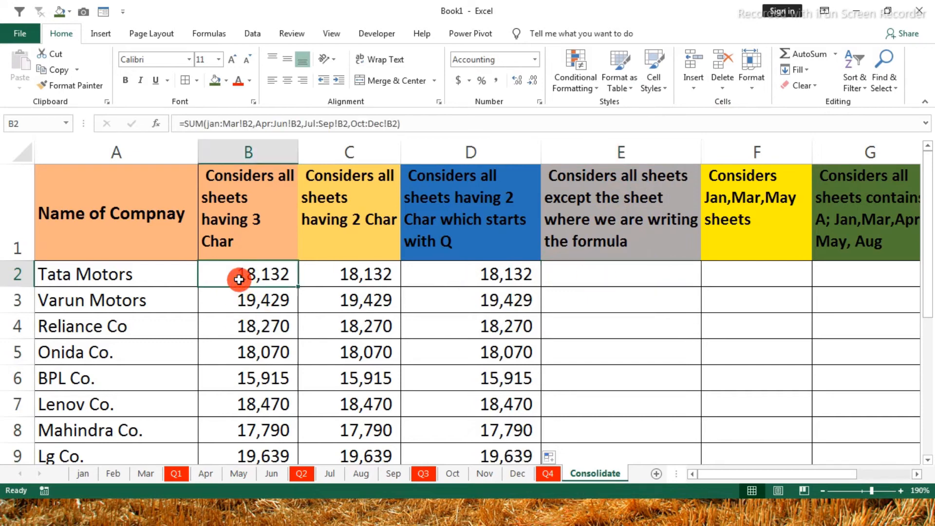
click(600, 278)
text(=sum)
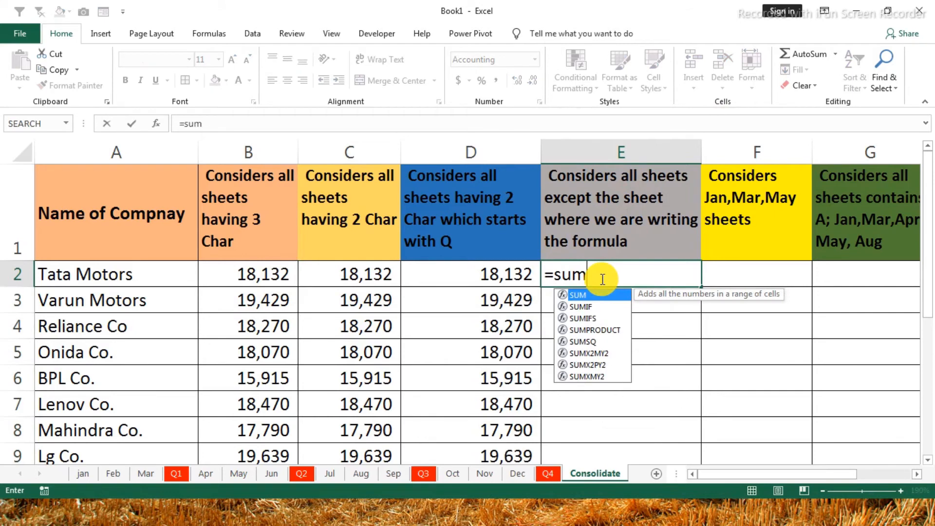
key(Tab)
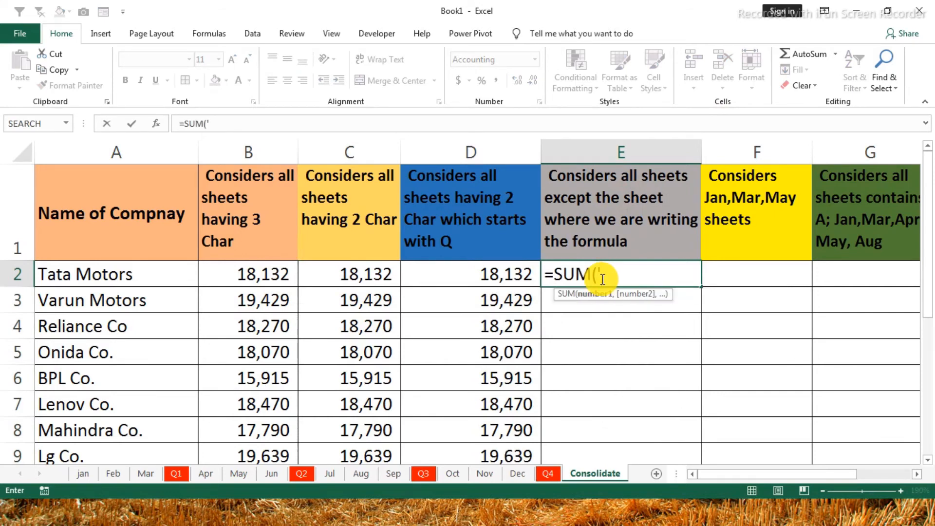
text('*'!B)
text(2))
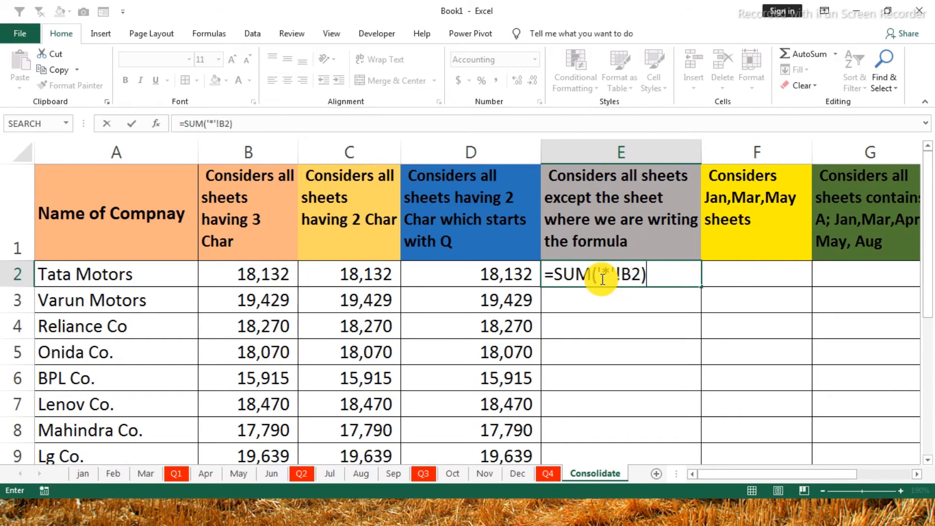
key(Return)
click(601, 278)
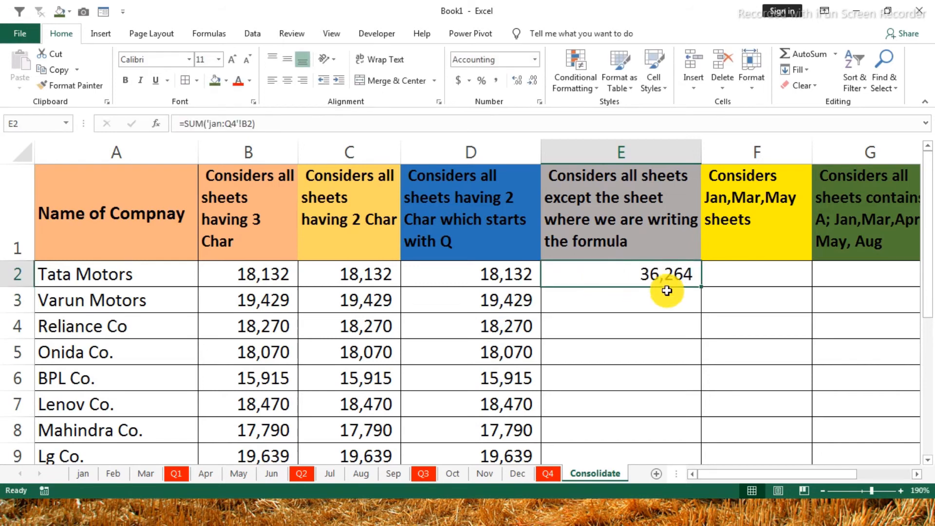
Append /2 to the SUM formula in B2 of the Consolidate sheet, replacing the mistaken backslash
drag(292, 274, 324, 274)
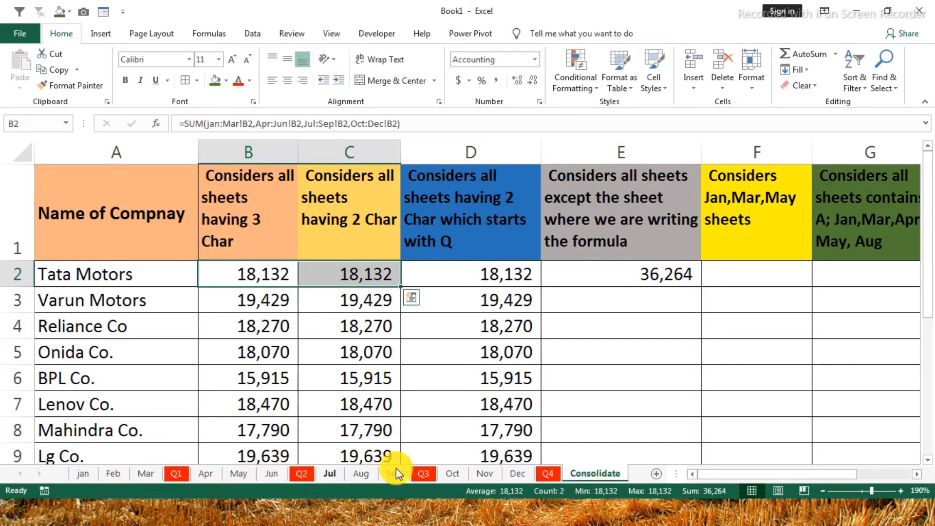
click(420, 125)
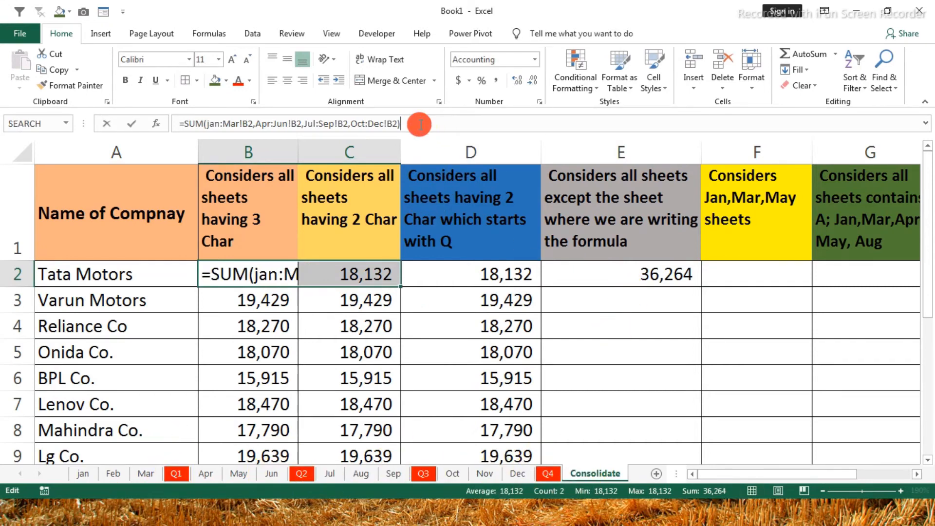
text(\2)
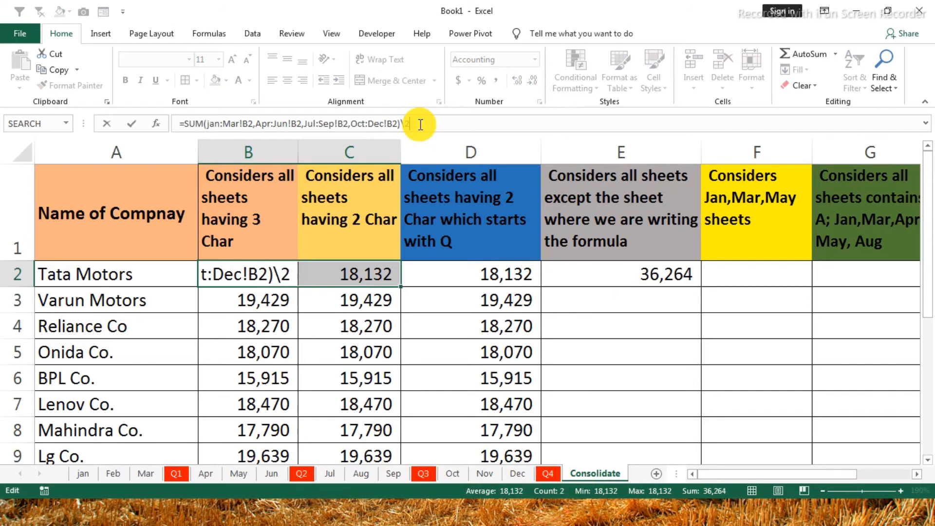
key(BackSpace)
key(BackSpace)
text(/2)
key(Return)
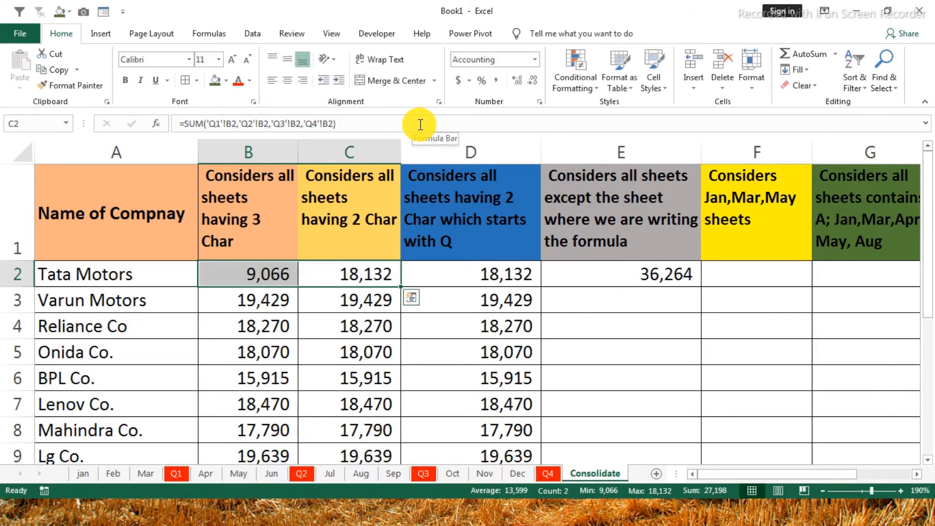
Undo the division by 2 in B2 and append /2 to the SUM formula in E2 instead
key(ctrl+z)
click(650, 273)
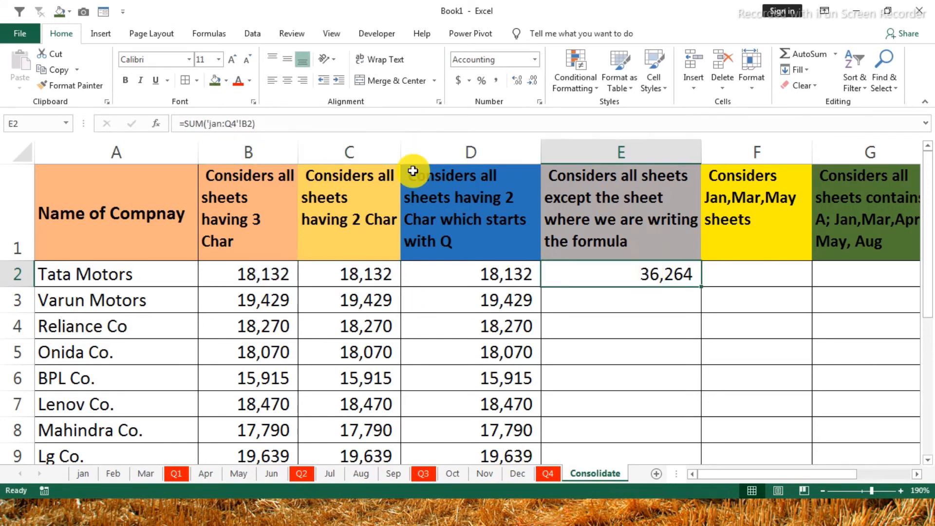
click(334, 121)
text(/)
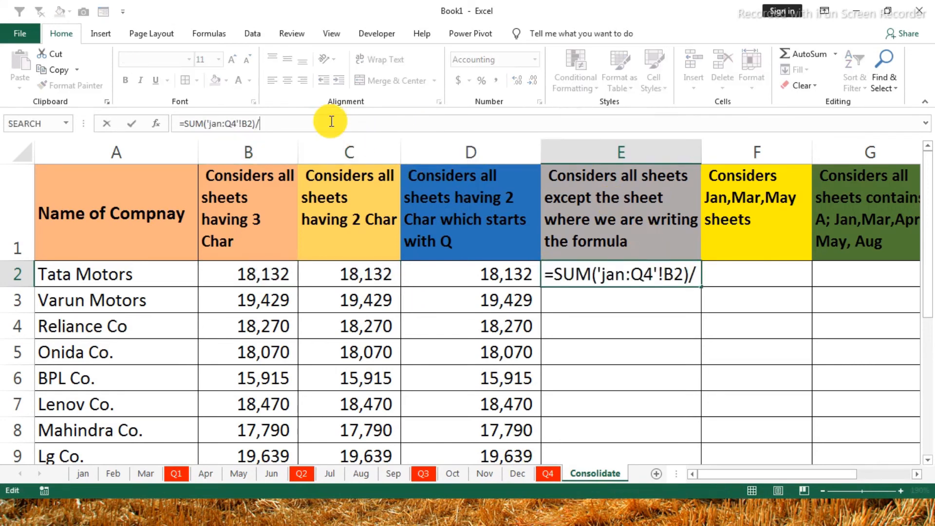
key(BackSpace)
key(Return)
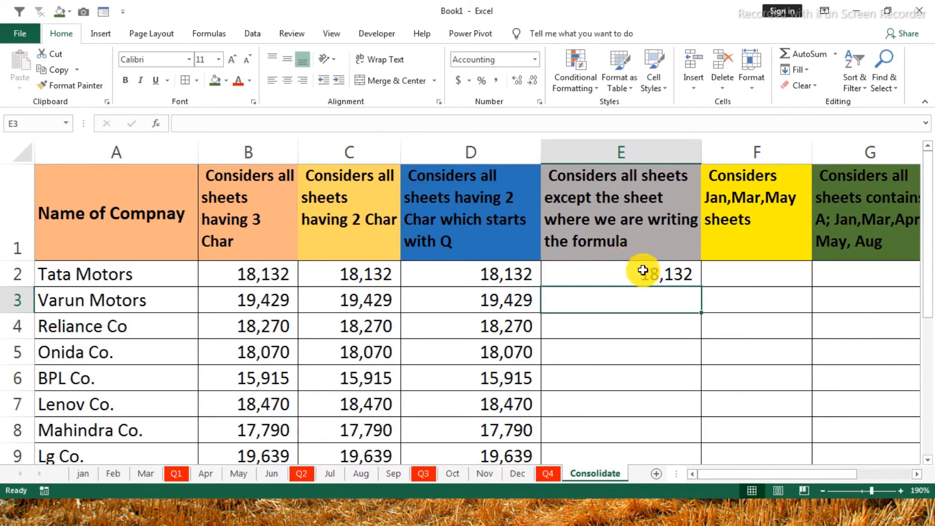
Fill the halved all-sheets formula in E2 down to E9
click(642, 271)
key(Return)
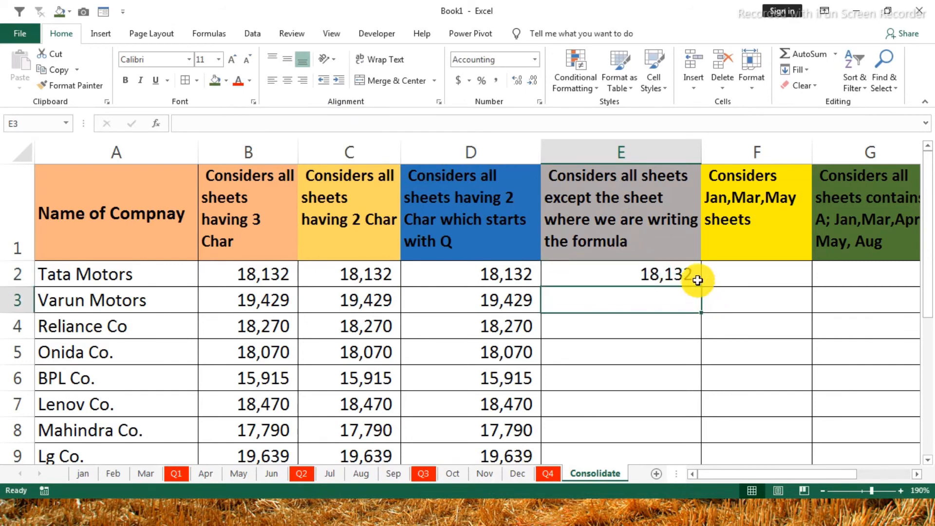
click(697, 280)
double_click(701, 286)
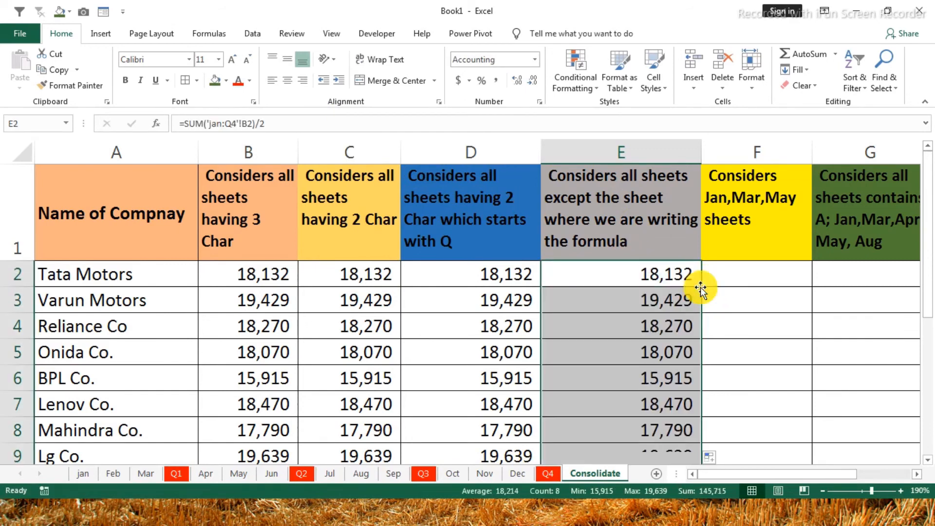
Enter =SUM('?a?'!B2) in F2 for the Jan, Mar and May sheets and fill it down to F9
click(726, 275)
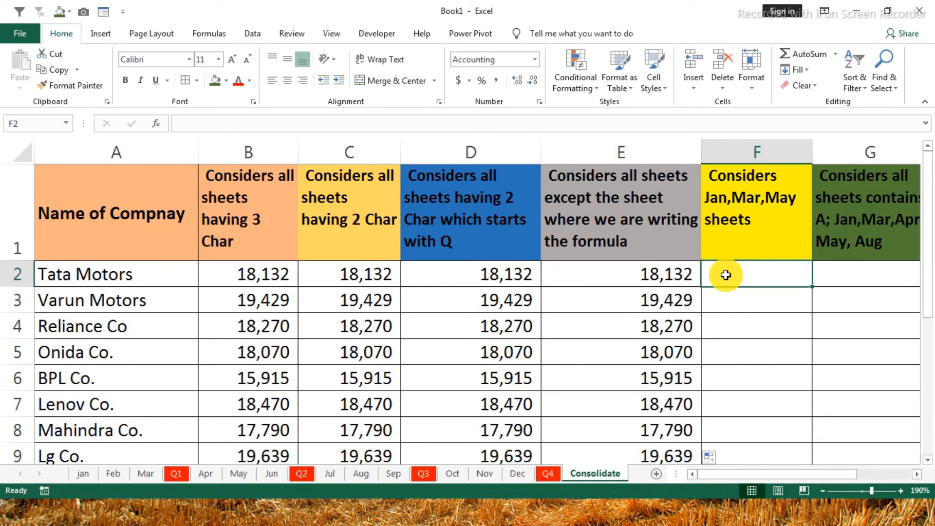
text(=sum)
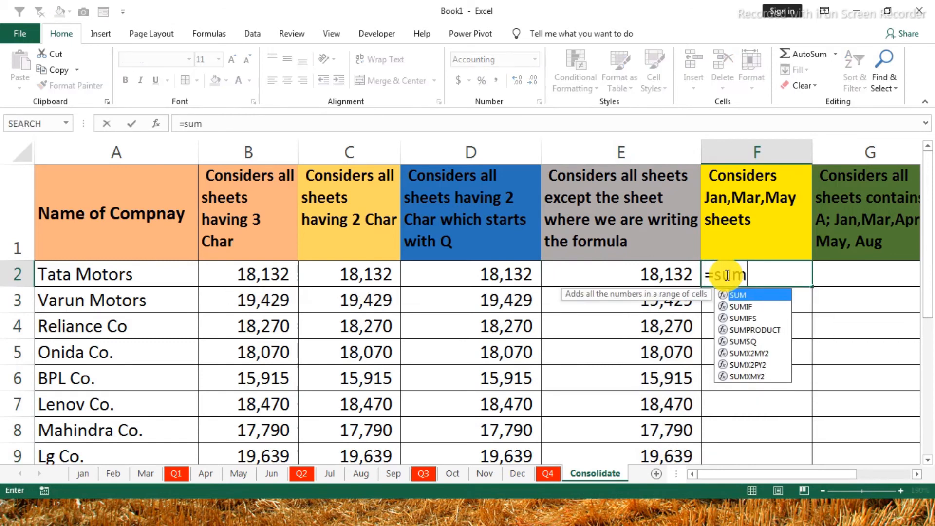
key(Tab)
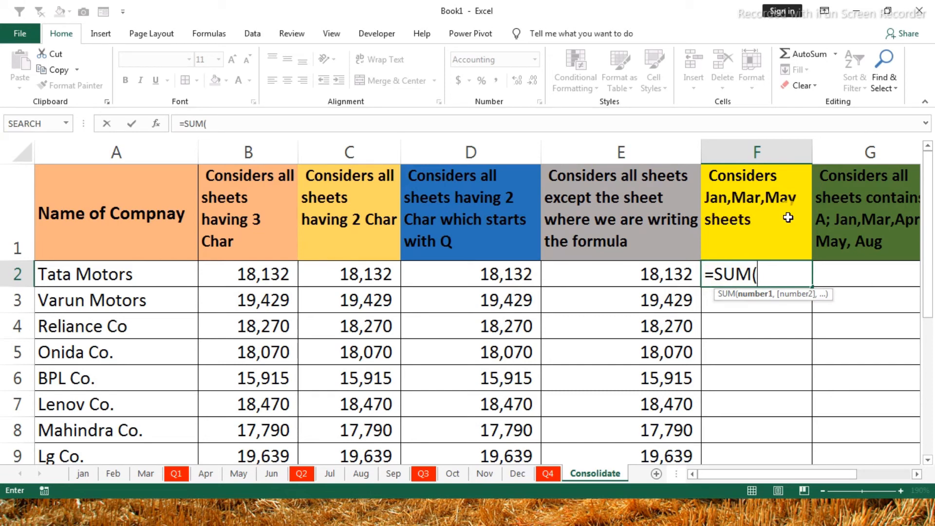
text('?a?'!B2))
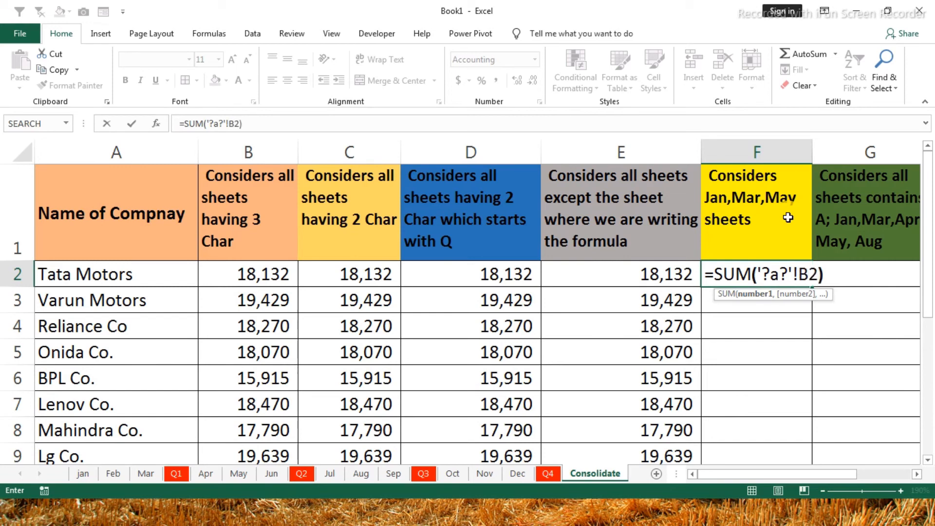
key(Return)
key(Up)
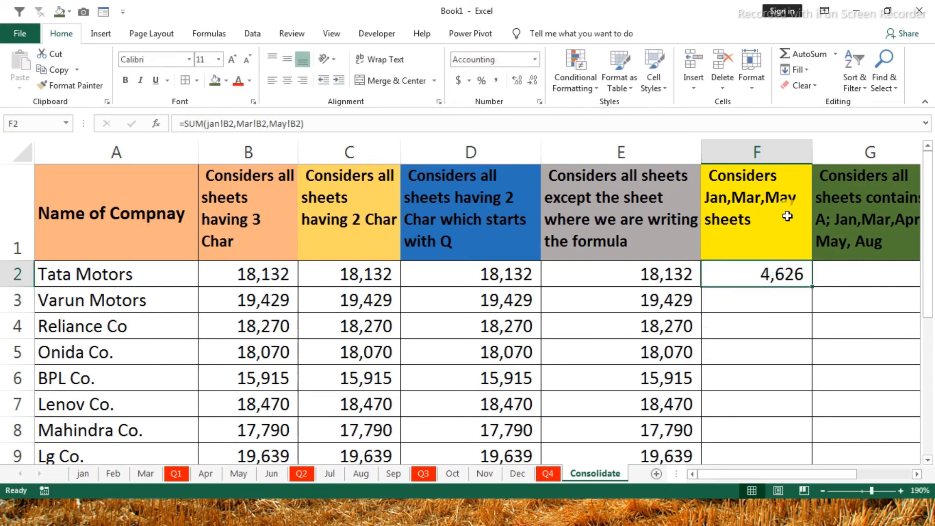
drag(813, 287, 814, 289)
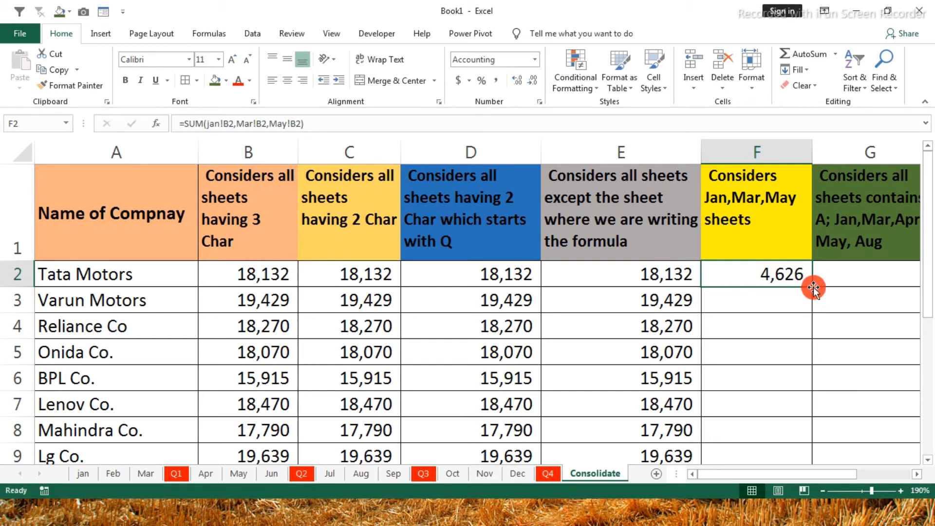
double_click(813, 288)
click(775, 277)
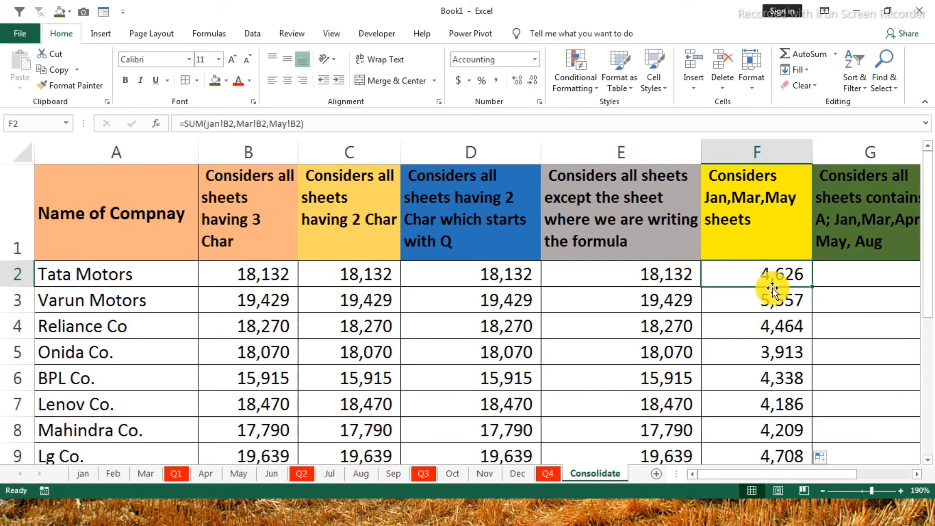
Enter 4626 in G2 as a reference copy of the total in F2
click(864, 271)
text(4)
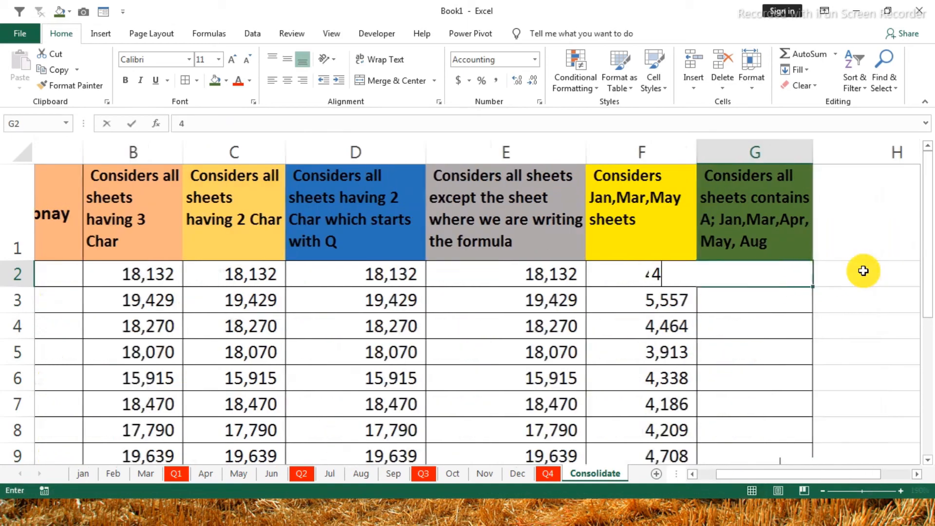
text(,62)
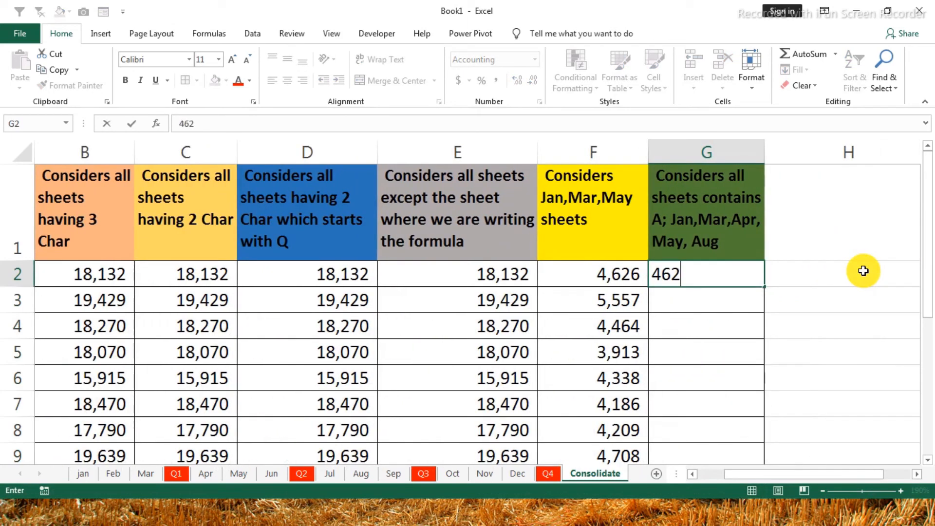
text(6)
key(Return)
Replace the formula in F2 with =jan!B2+Mar!B2+May!B2 to cross-check the wildcard total against G2
click(622, 271)
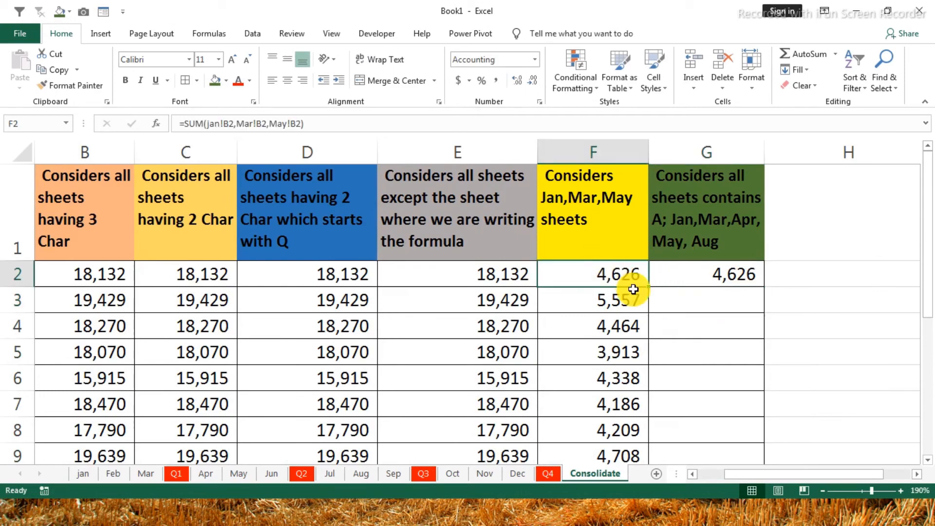
text(=)
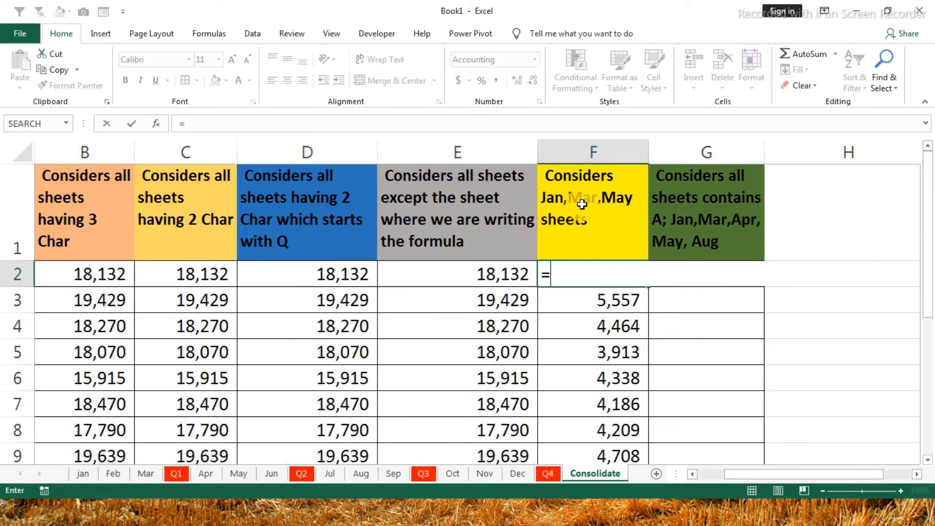
click(82, 473)
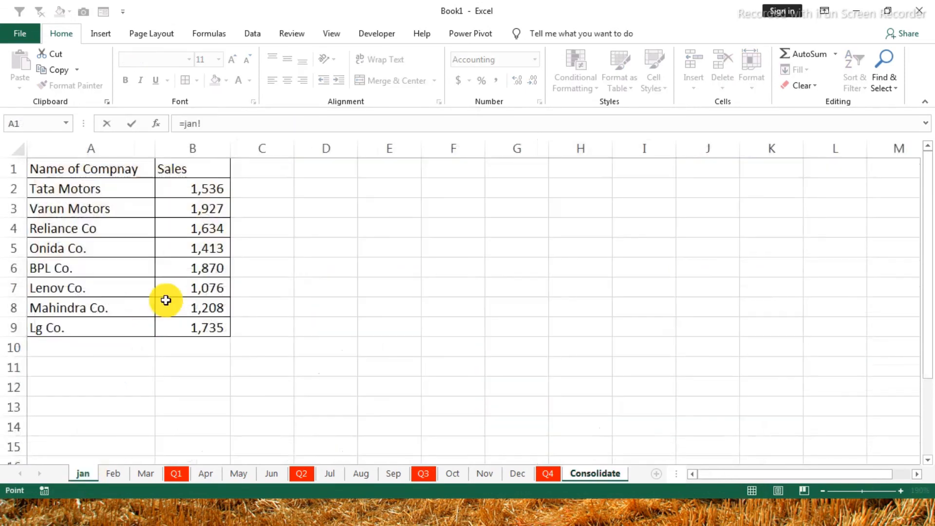
click(178, 188)
text(+)
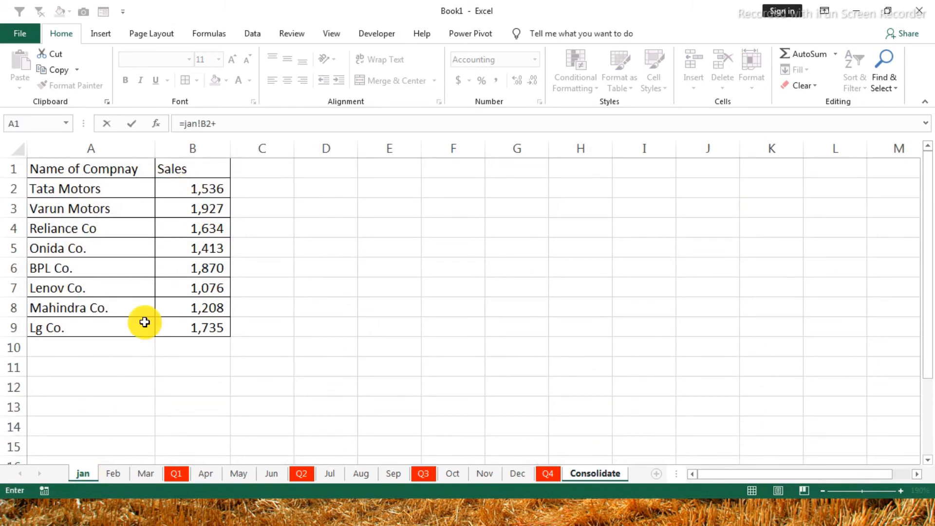
click(145, 473)
click(181, 185)
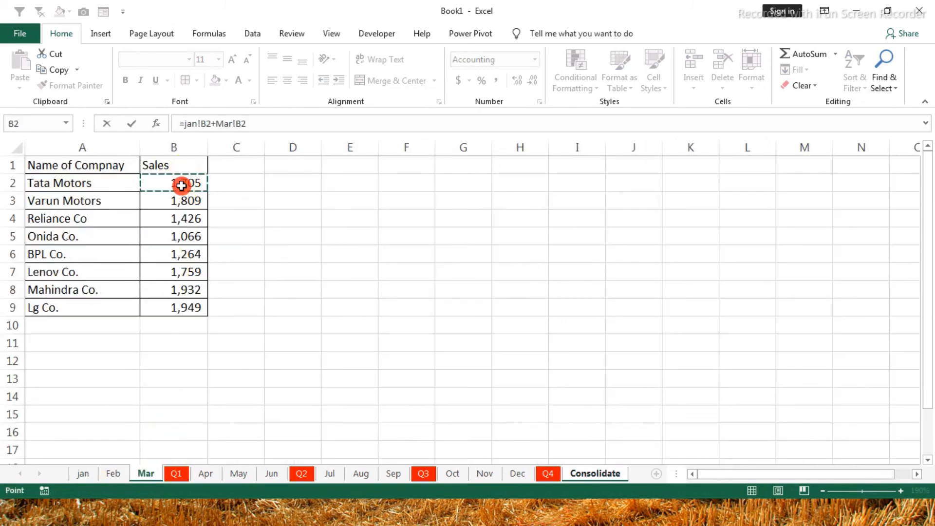
text(+)
click(238, 473)
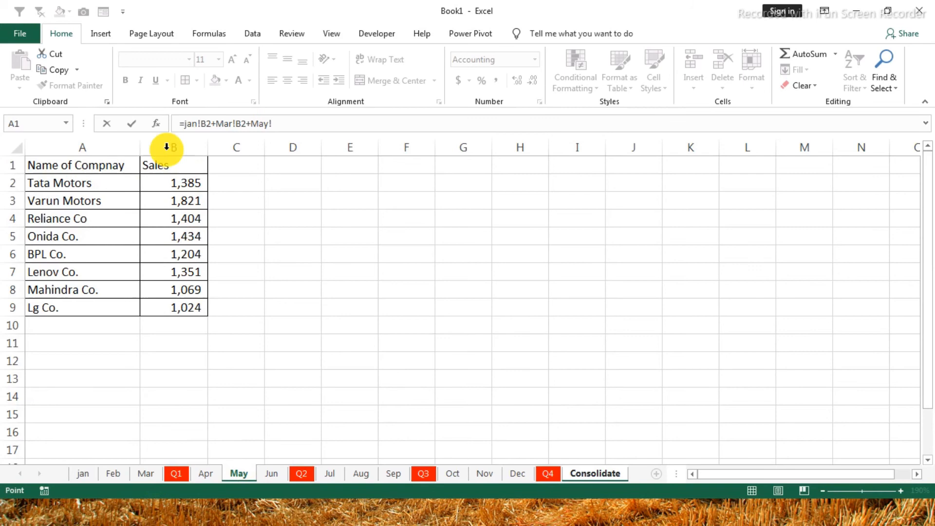
click(179, 185)
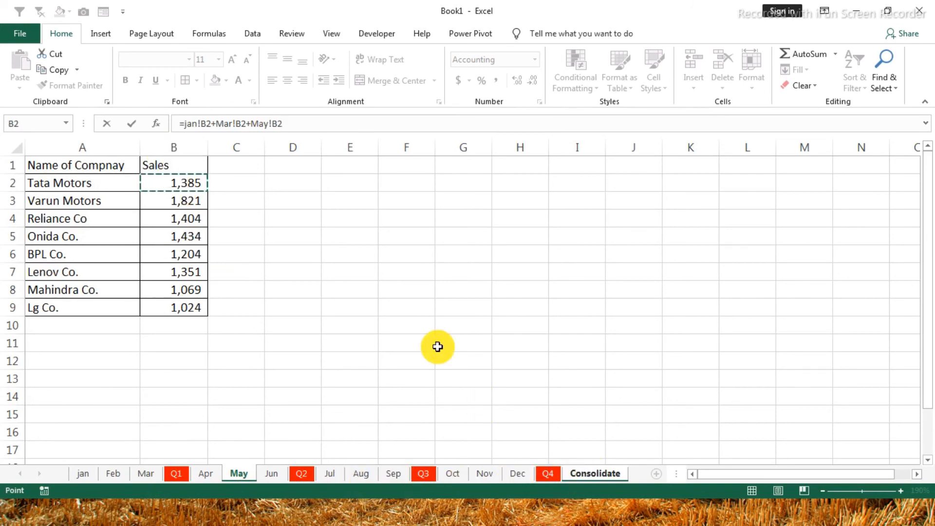
key(Return)
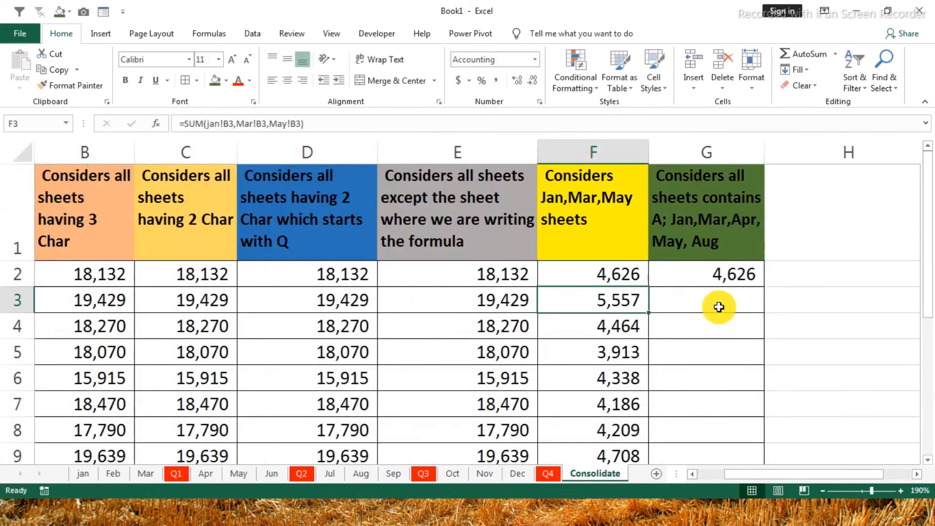
Restore the SUM formula in F2 and clear the reference value from G2
click(627, 279)
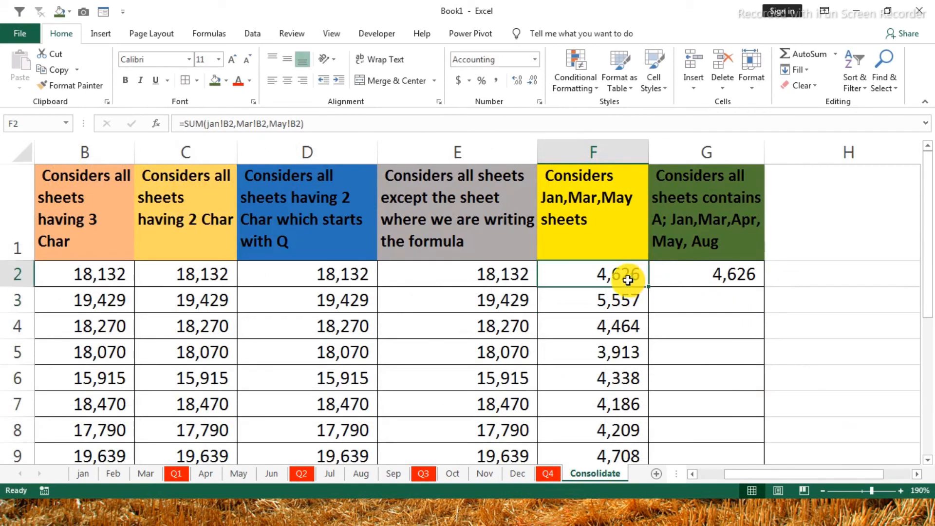
click(709, 282)
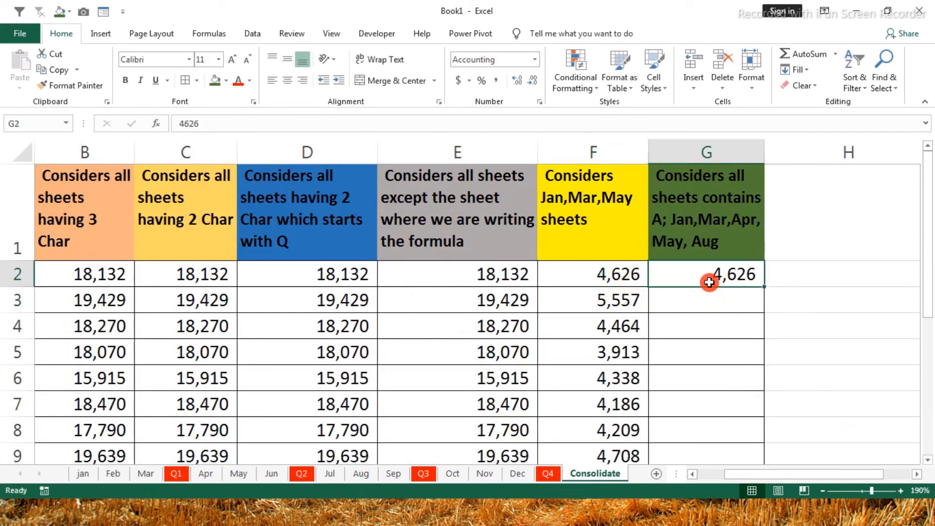
key(Delete)
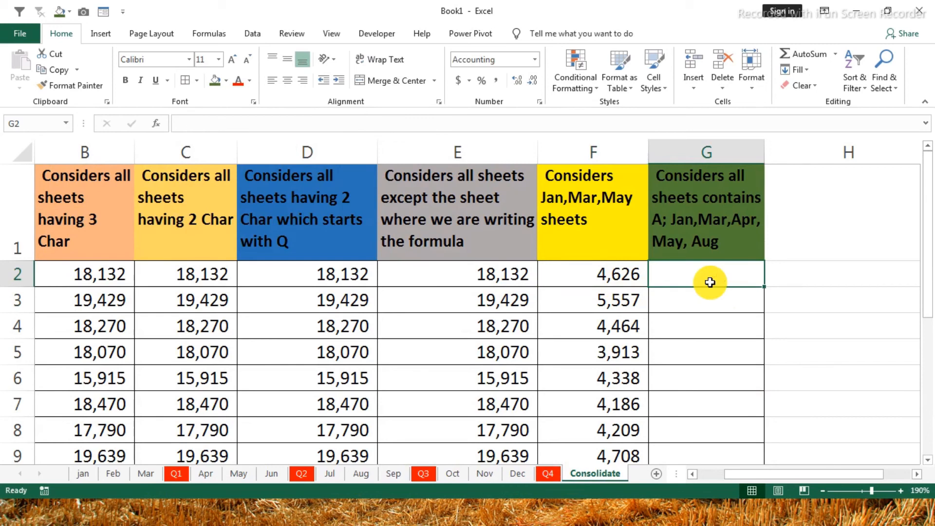
Widen column G slightly and enter =SUM('*a*'!B2) in G2 for all sheets whose names contain the letter a
drag(764, 153, 769, 155)
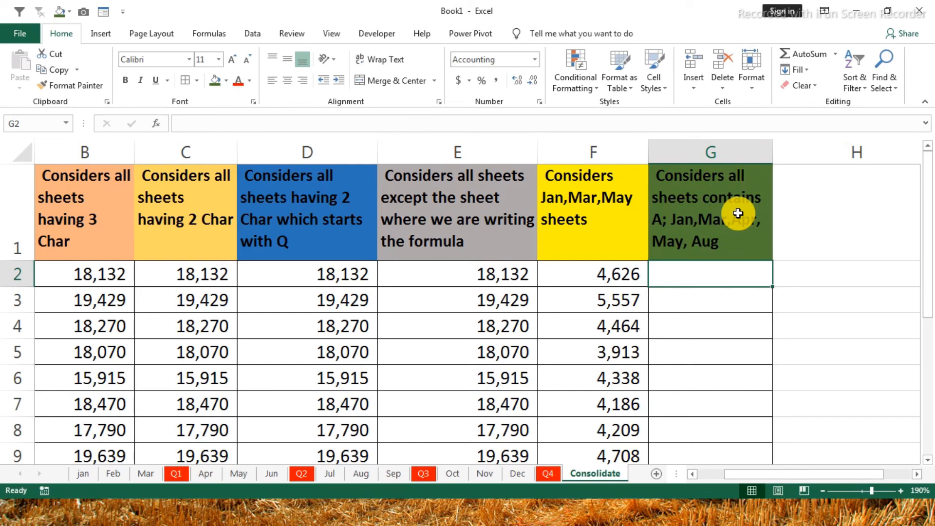
click(686, 276)
text(=sum)
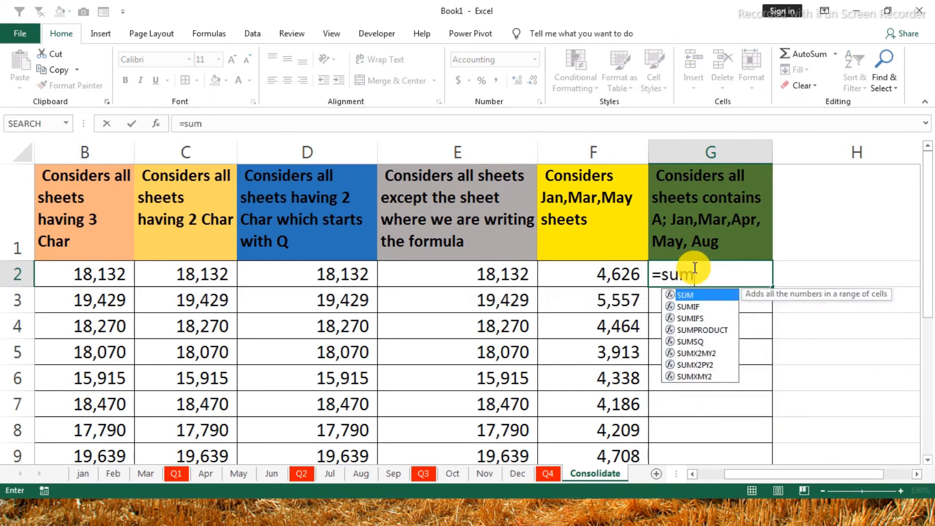
key(Tab)
text(')
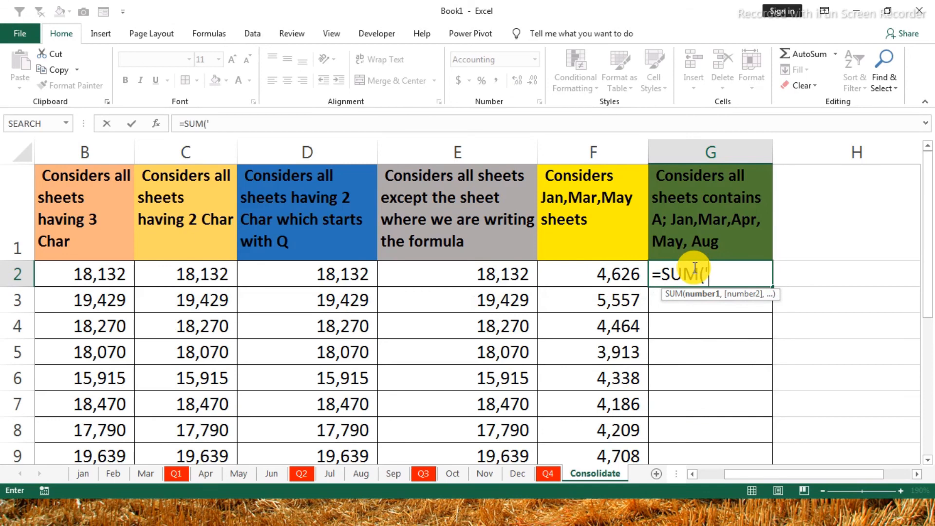
text(*a*'!B2)
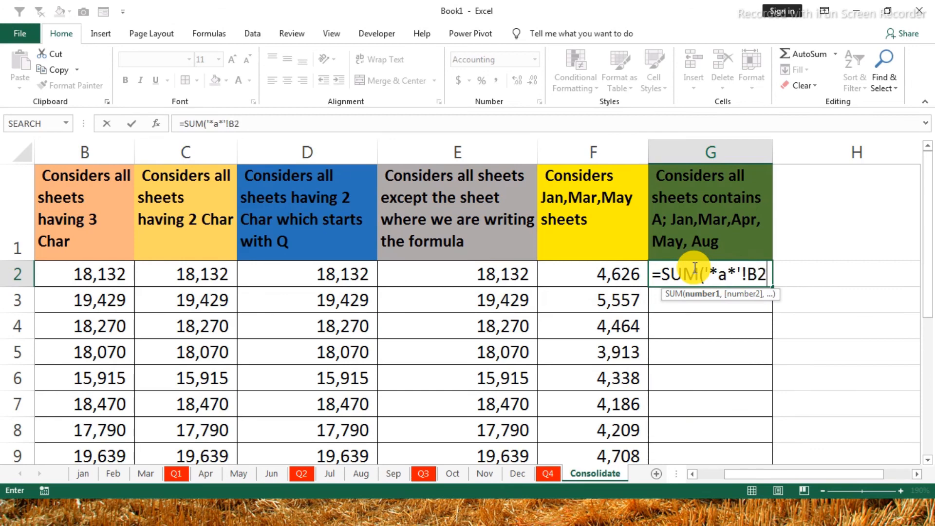
text())
key(Return)
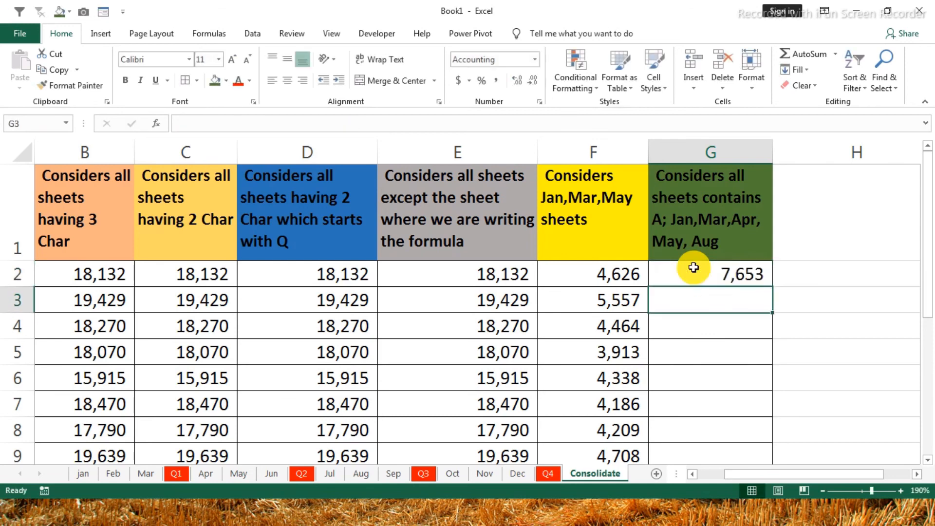
Fill the G2 formula down to G9 and review the completed Consolidate table
click(694, 268)
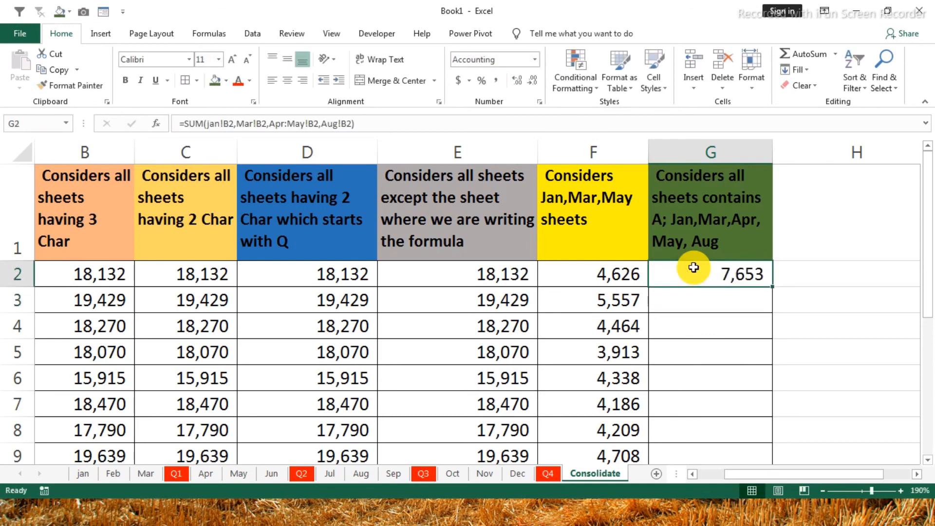
double_click(772, 287)
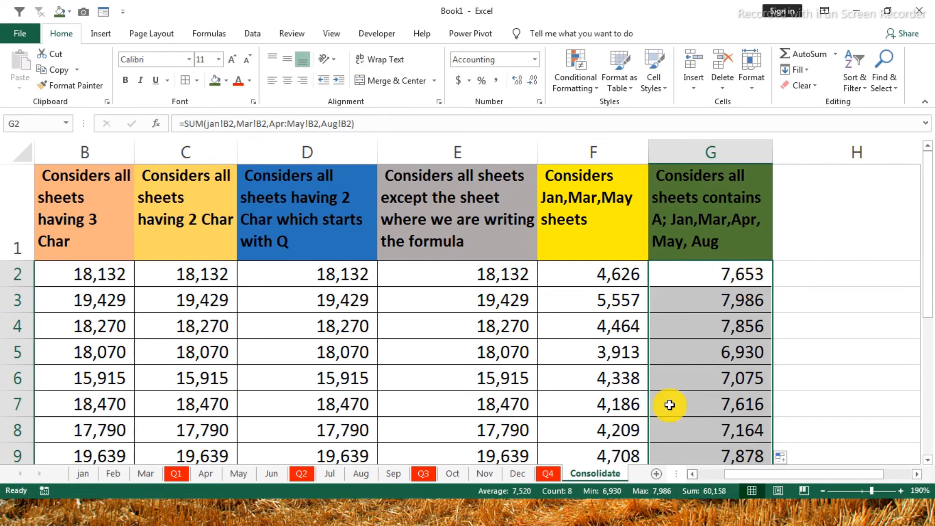
click(702, 472)
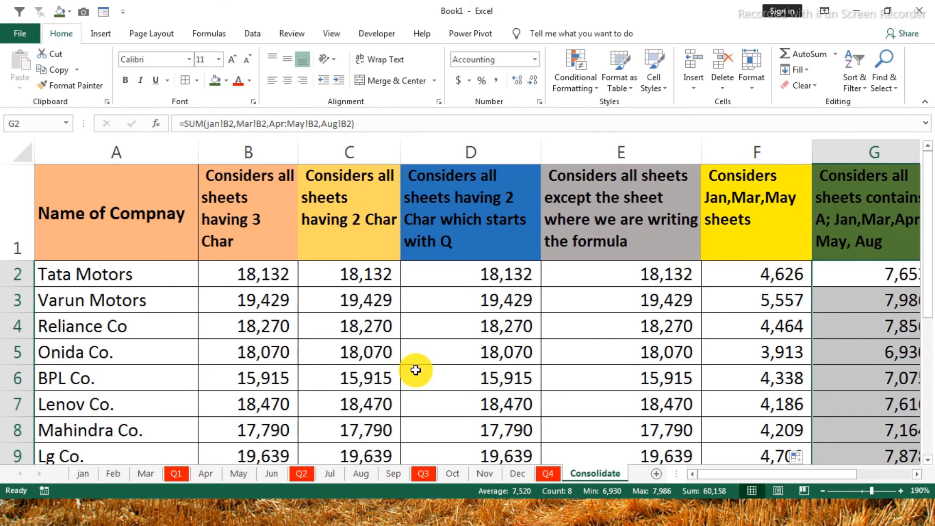
scroll(376, 341, down, 3)
scroll(377, 357, up, 3)
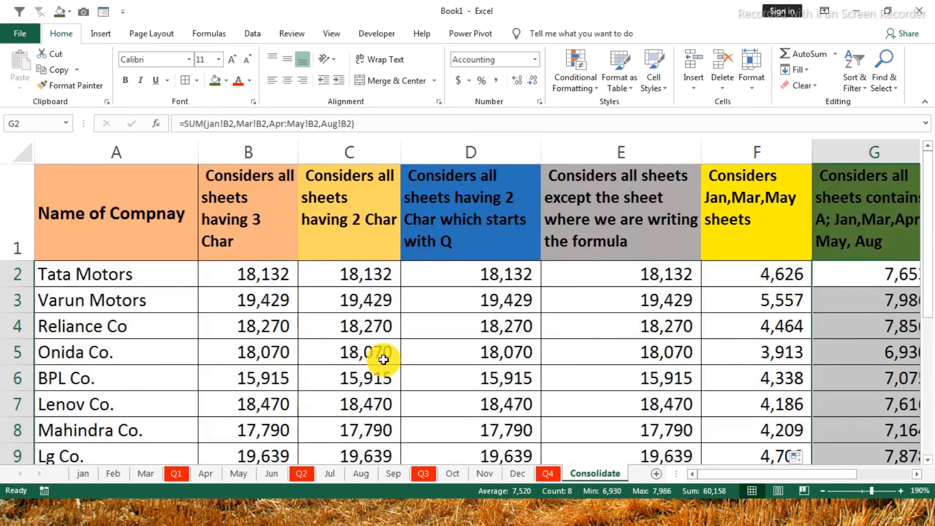